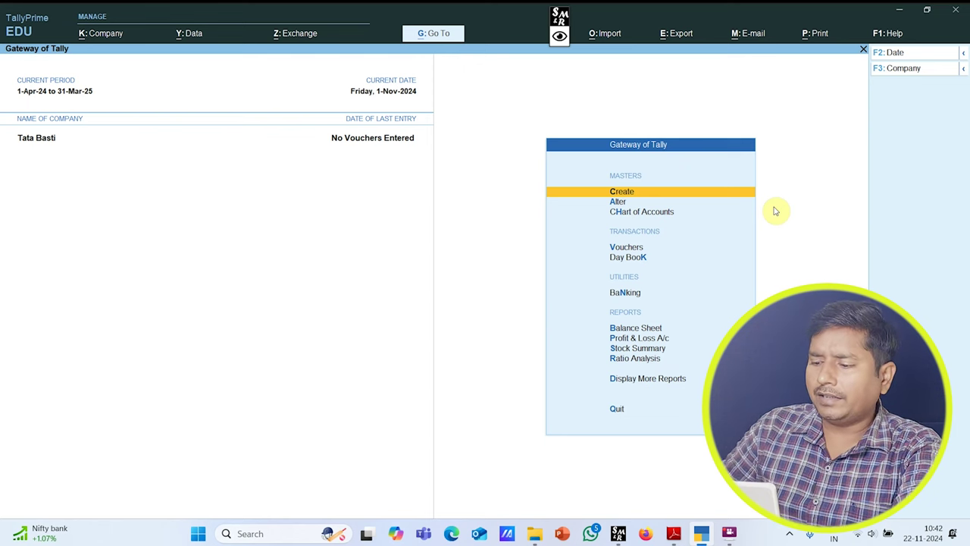
Open voucher creation from the Gateway of Tally to record a purchase voucher.
key("Down")
key("Down")
key("Down")
key("Down")
key("Up")
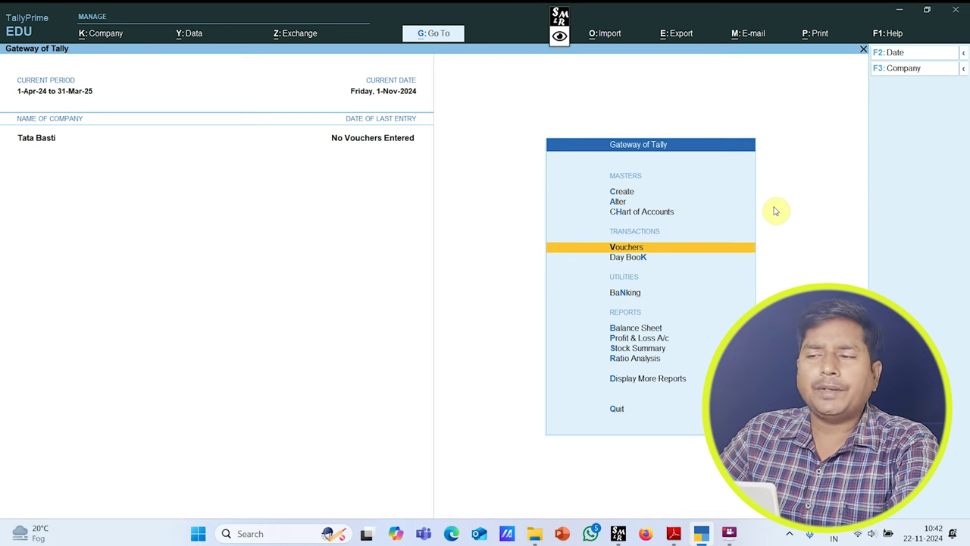
key("Return")
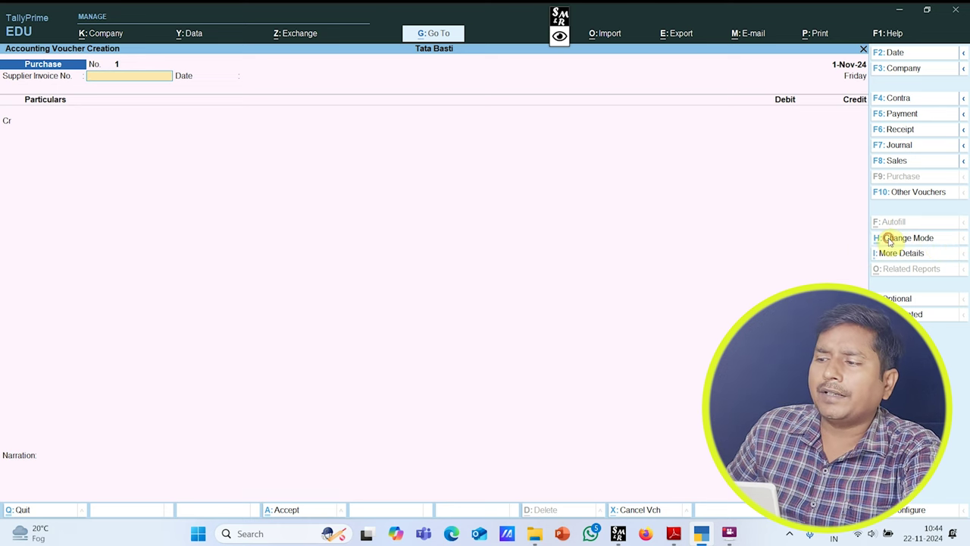
Change the purchase voucher's mode to Item Invoice.
left_click(887, 239)
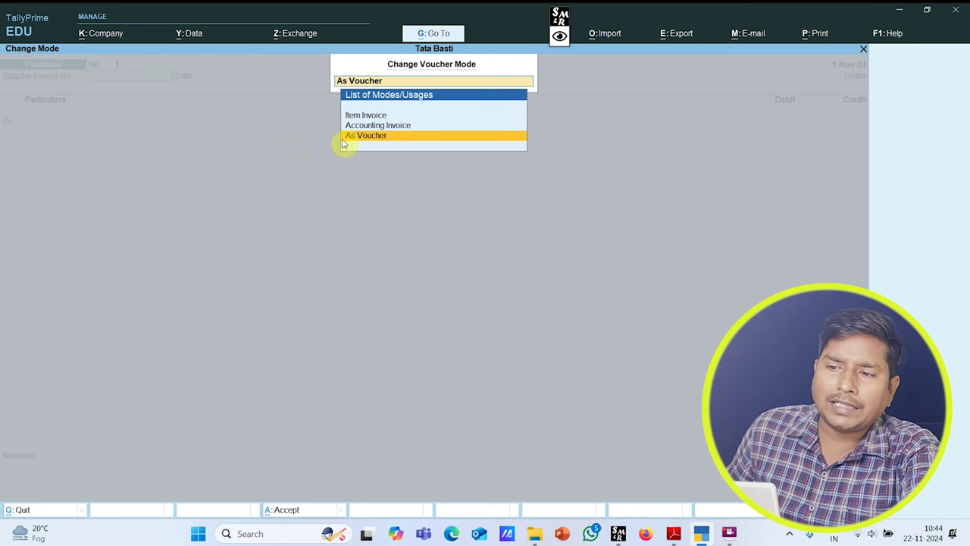
key("Return")
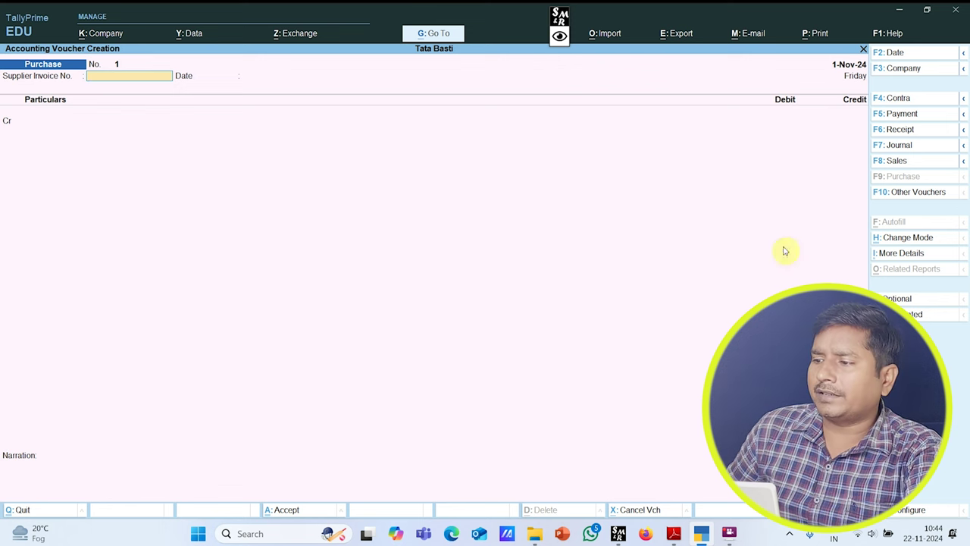
left_click(907, 239)
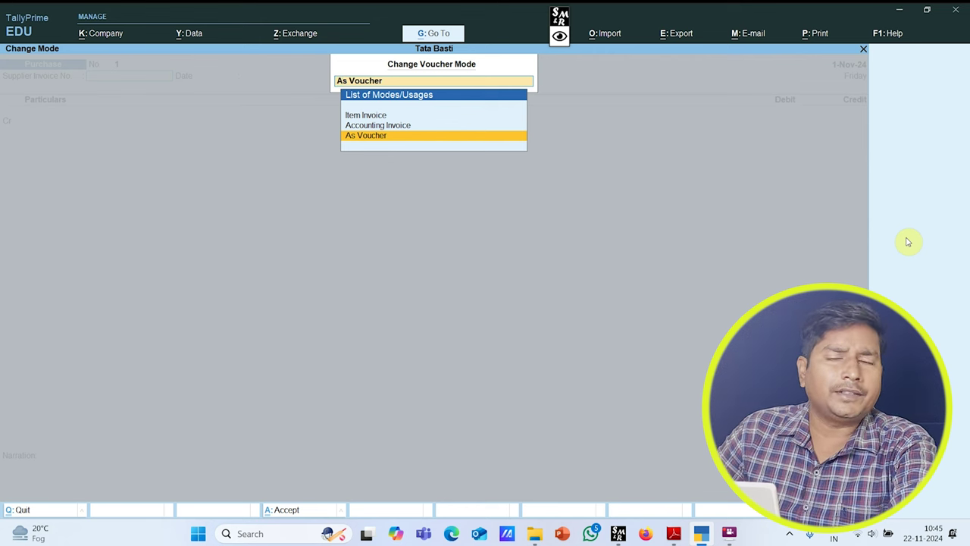
key("Up")
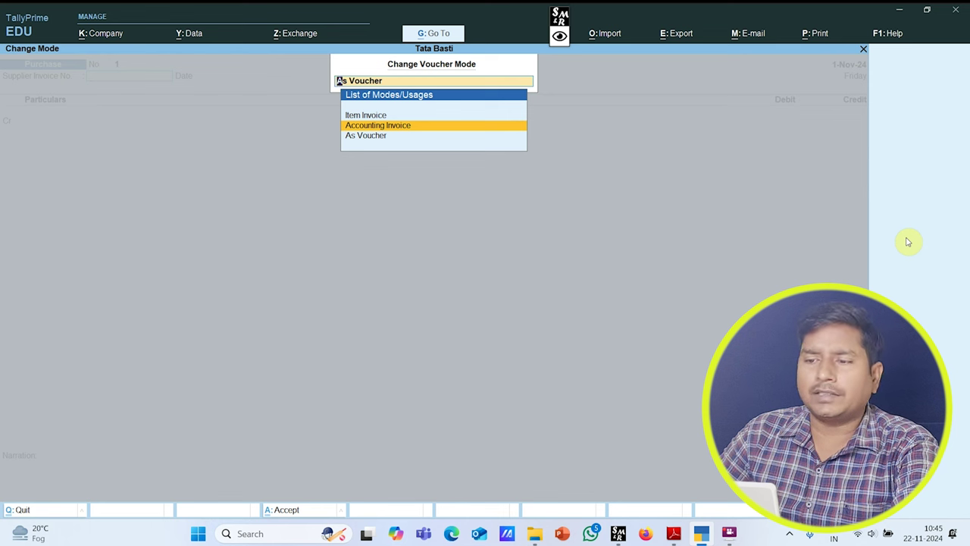
key("Up")
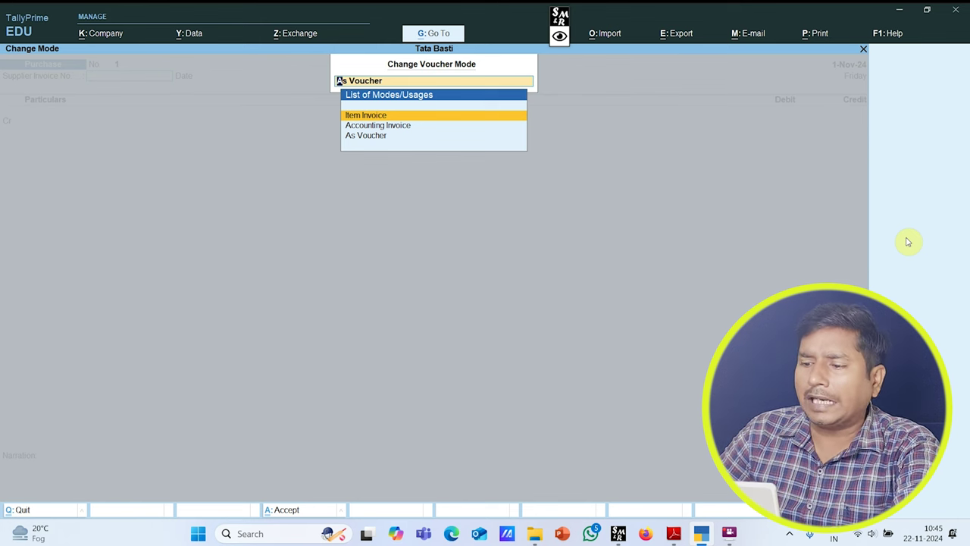
key("Return")
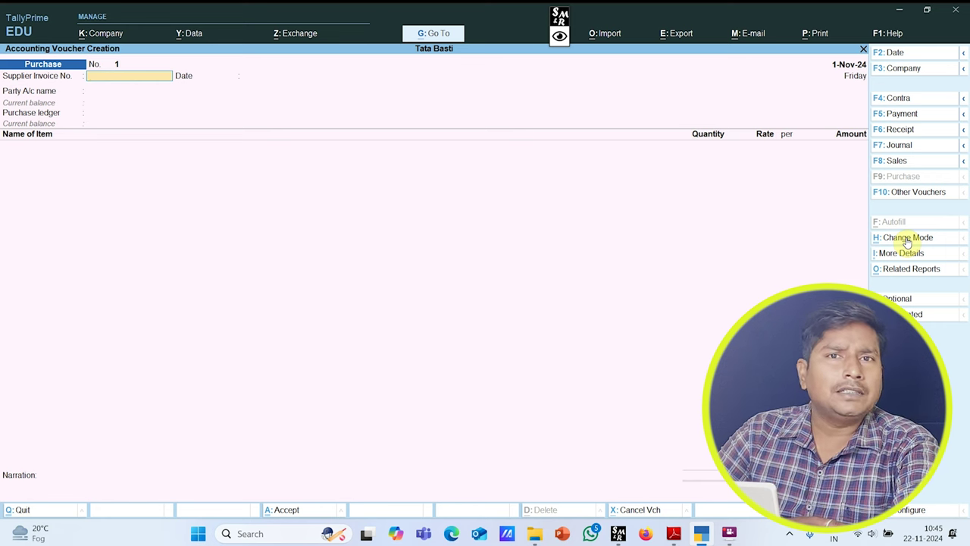
key("ctrl+shift+d")
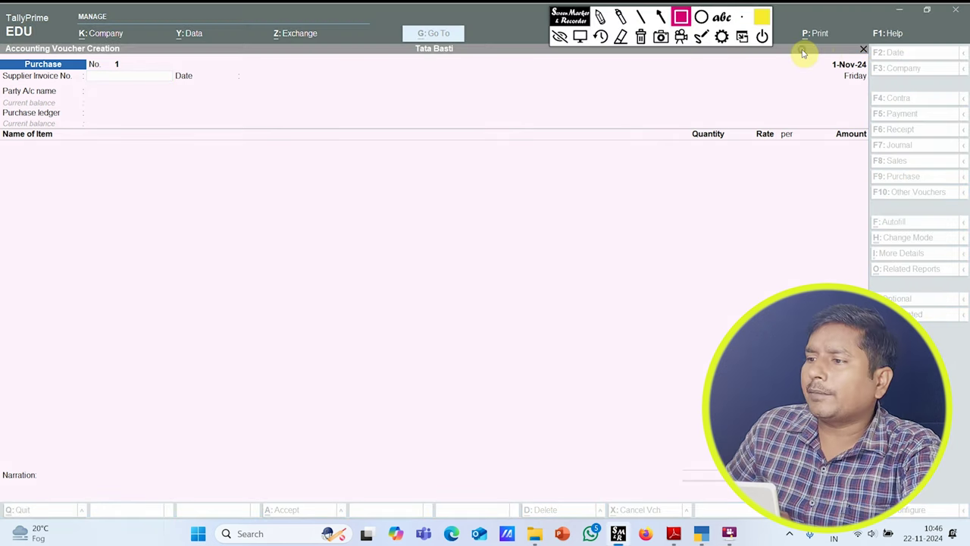
left_click_drag(802, 52, 885, 105)
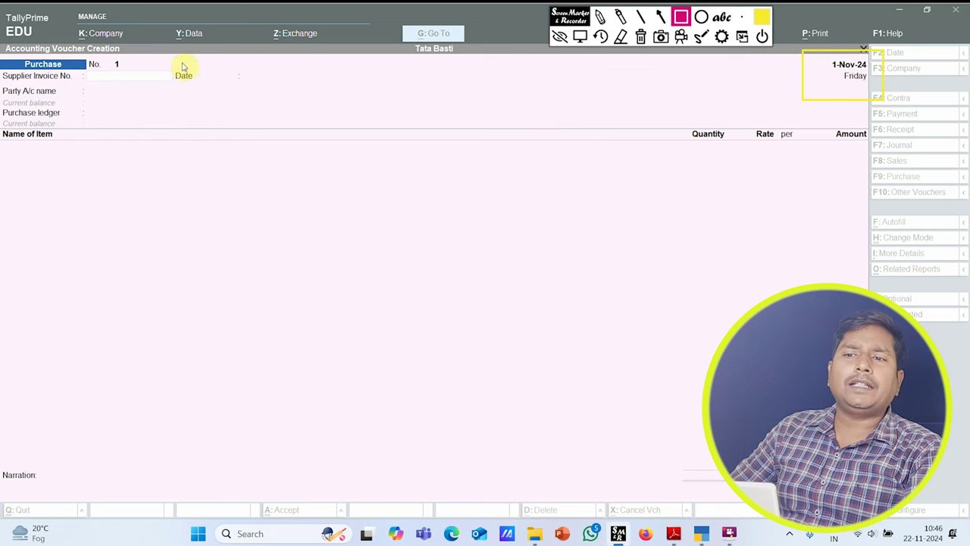
mouse_move(174, 65)
left_mouse_down()
mouse_move(237, 93)
mouse_move(281, 97)
left_mouse_up()
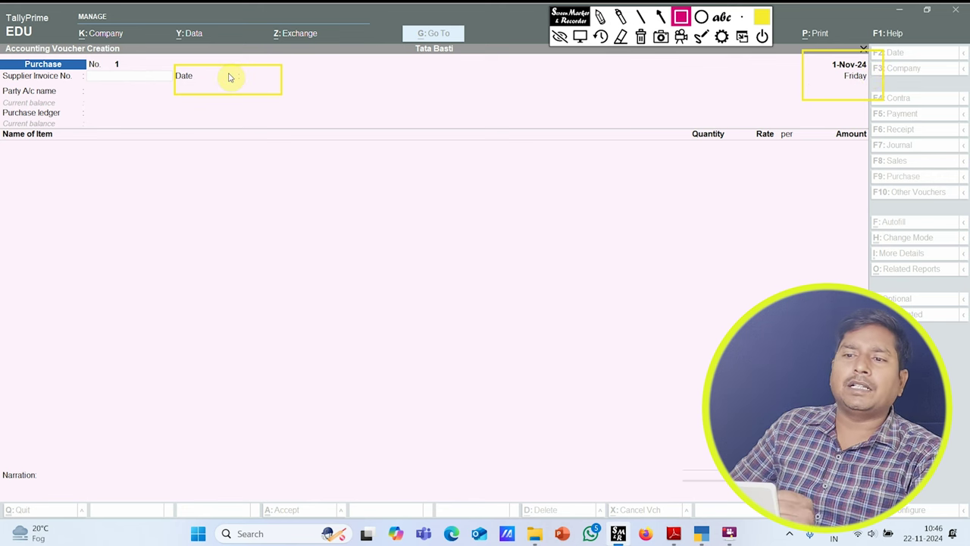
left_click(640, 36)
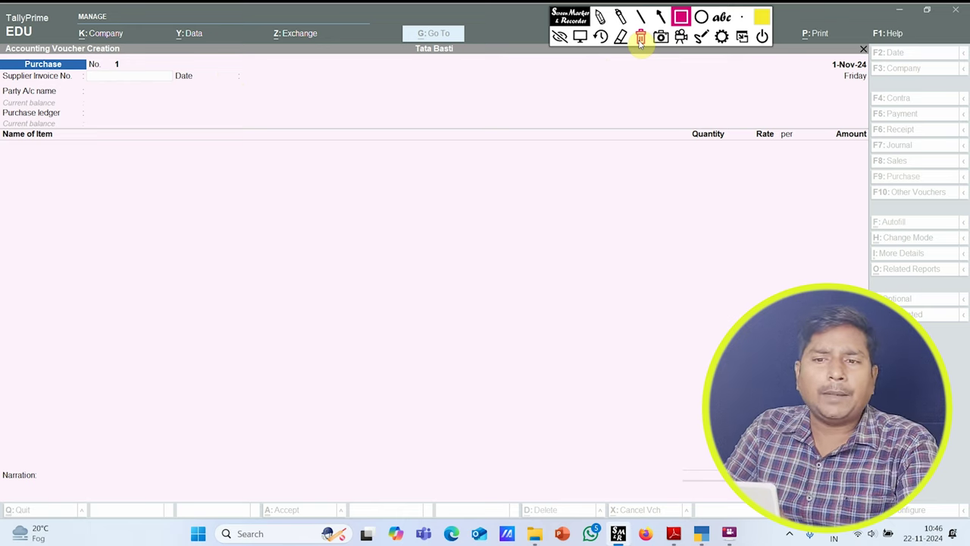
left_click(580, 37)
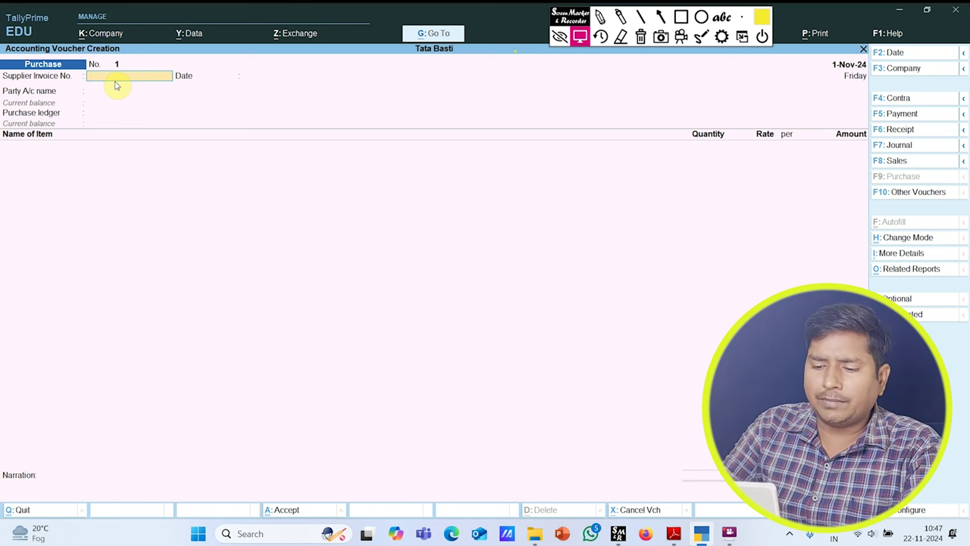
Enter the supplier invoice number SalePE01 and set its date to 1-Nov-24.
type("SalePE01")
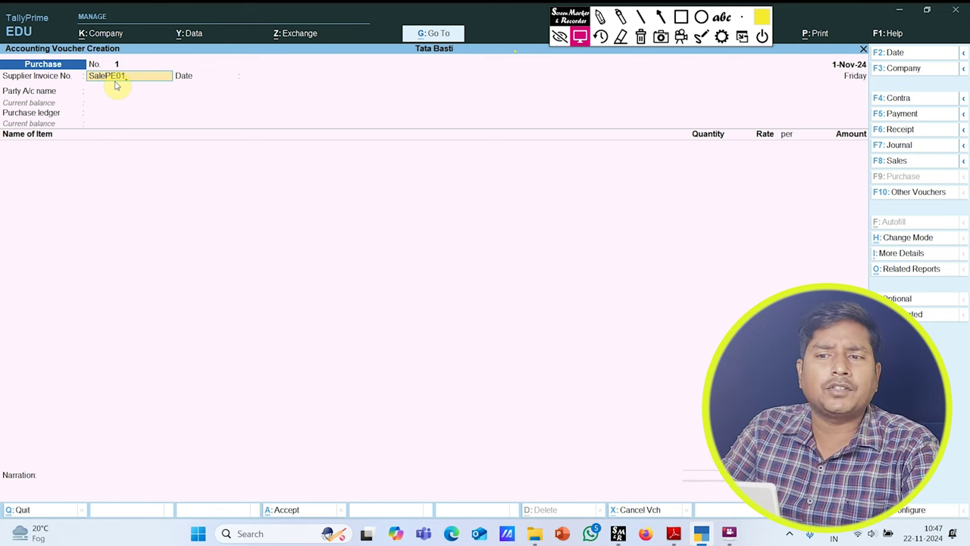
key("Return")
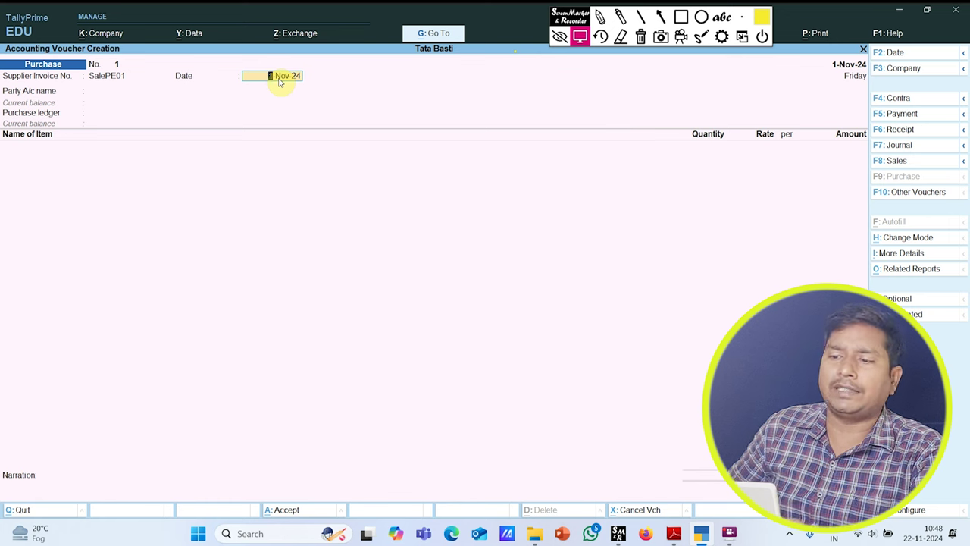
type("2")
key("Return")
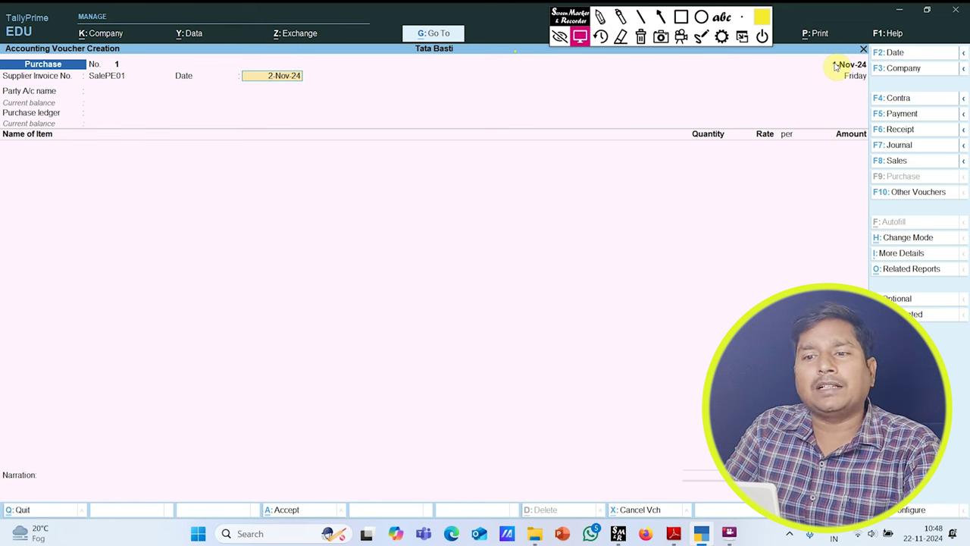
type("1-11")
key("Return")
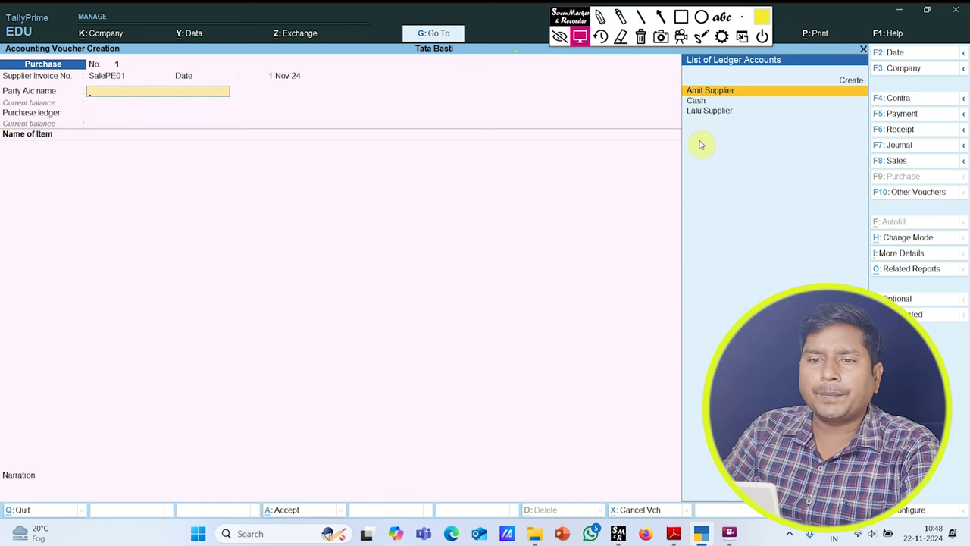
Choose the first supplier in the ledger list as the party account and accept its party details without changes.
key("Return")
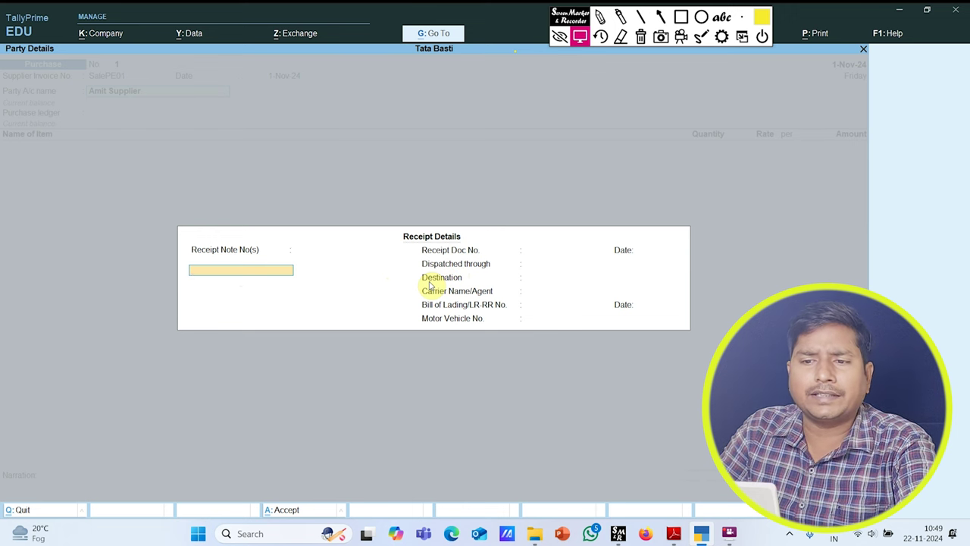
key("ctrl")
key("BackSpace")
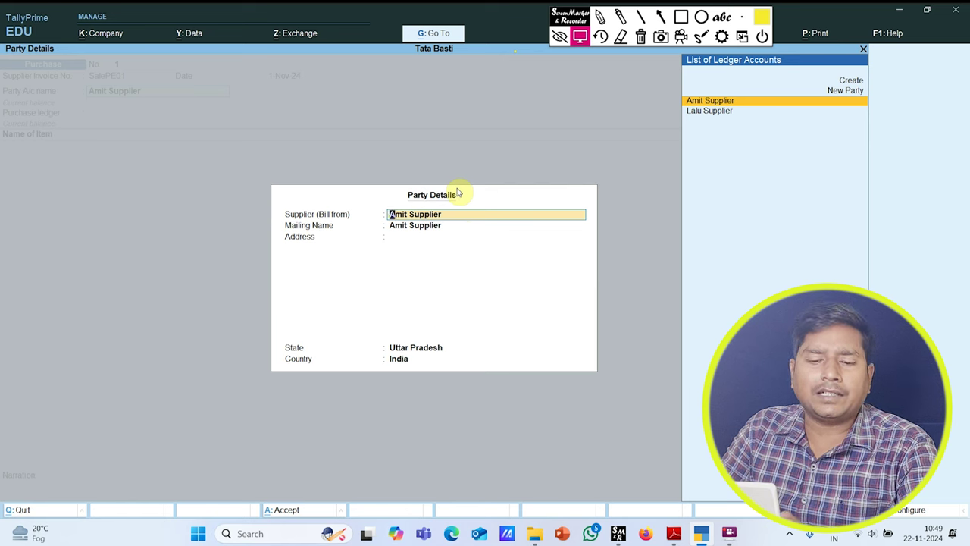
key("ctrl")
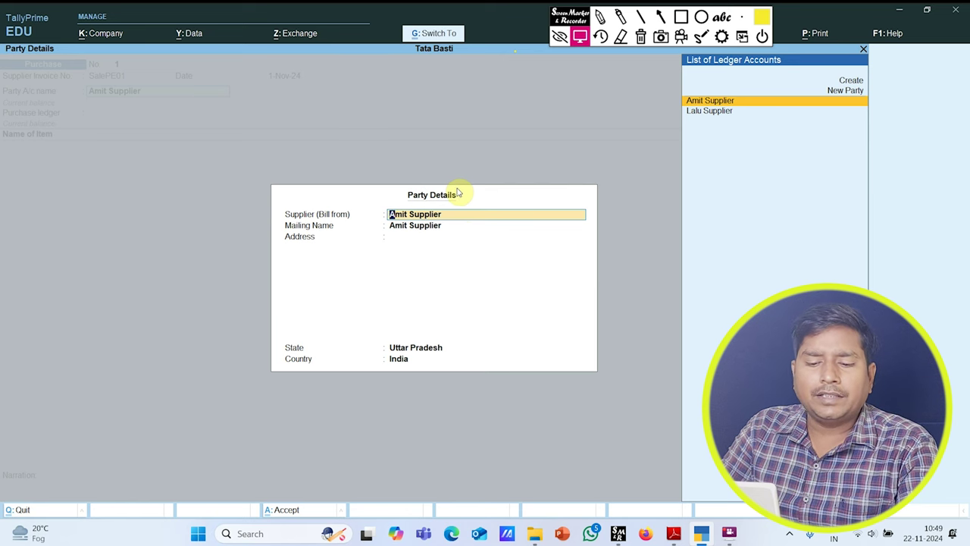
key("ctrl+a")
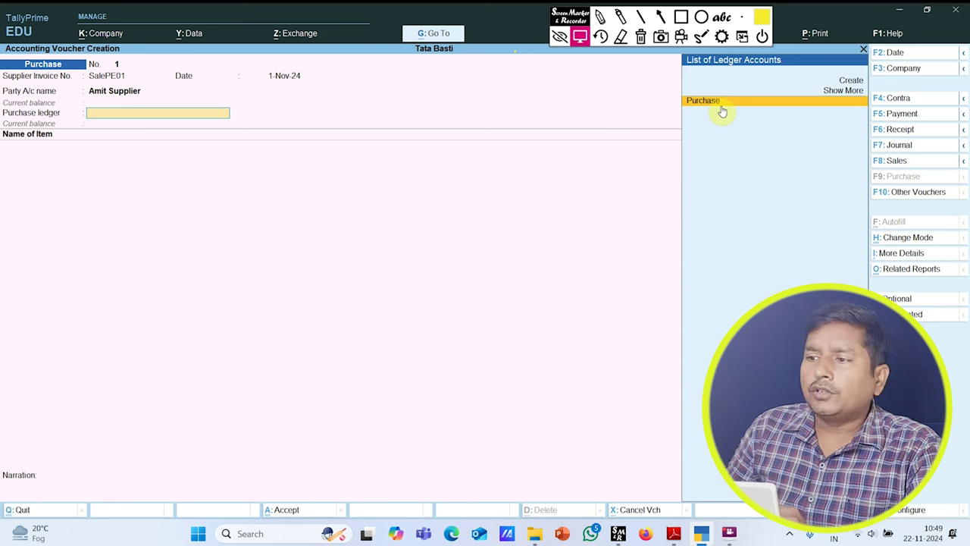
Set the voucher's purchase ledger to Purchase.
left_click(849, 83)
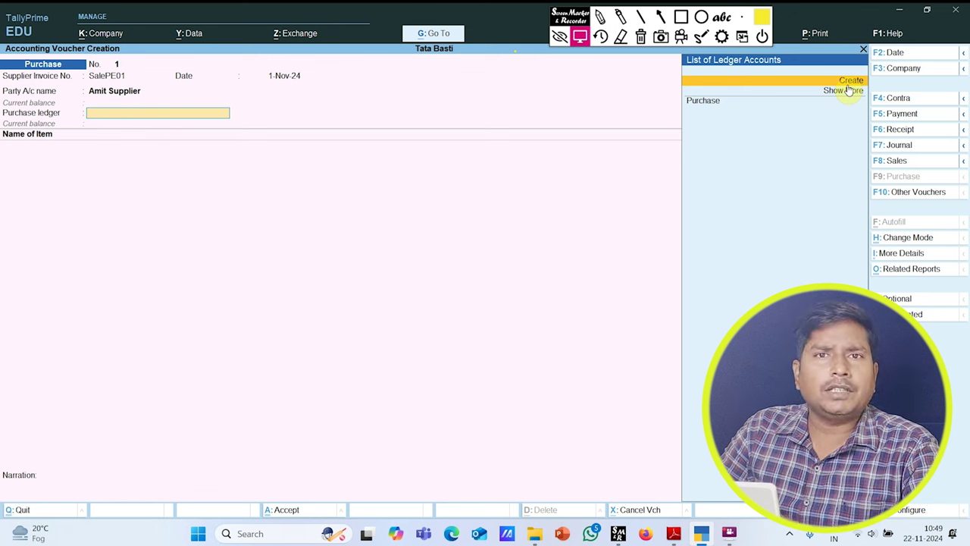
key("Down")
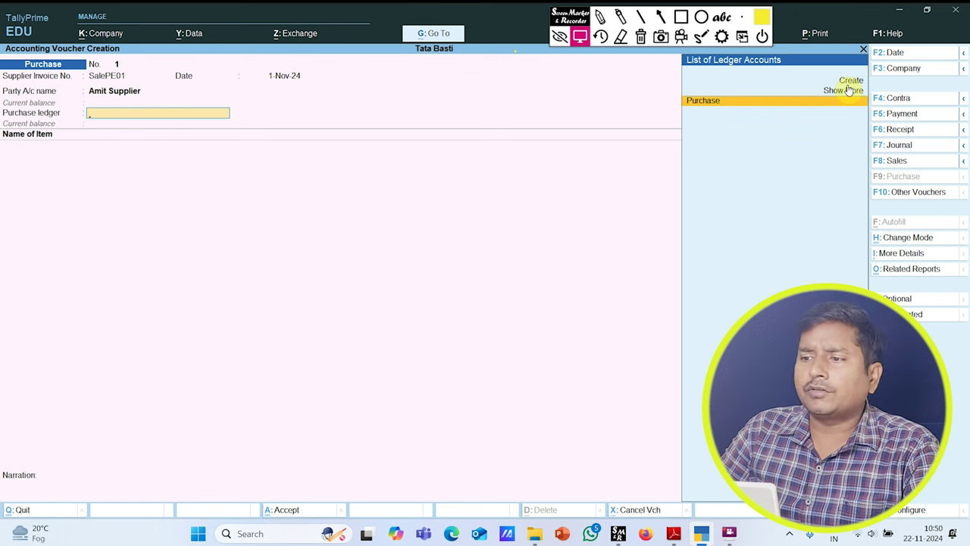
key("Return")
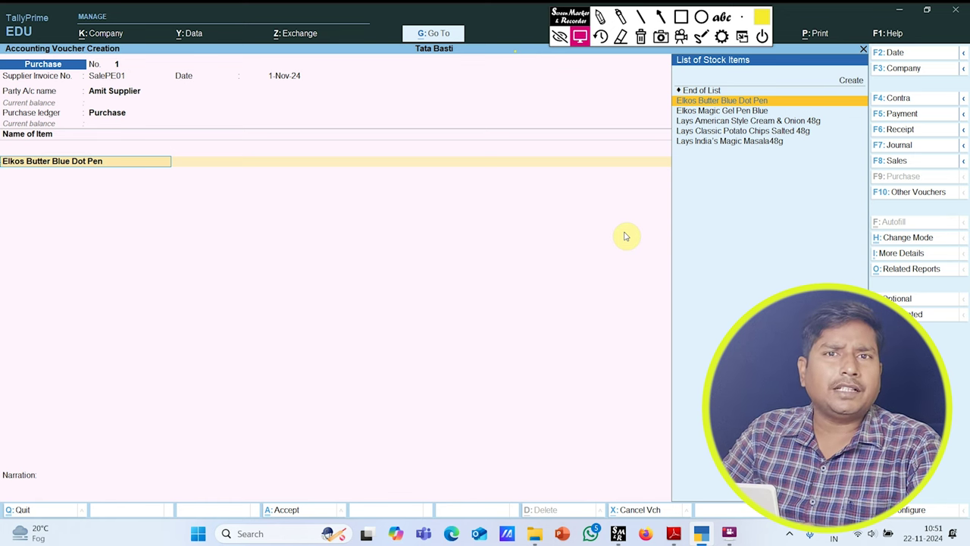
Add the stock item Elkos Butter Blue Dot Pen with quantity 120 pkt, accepting the rate of 25.00 per pkt.
key("Return")
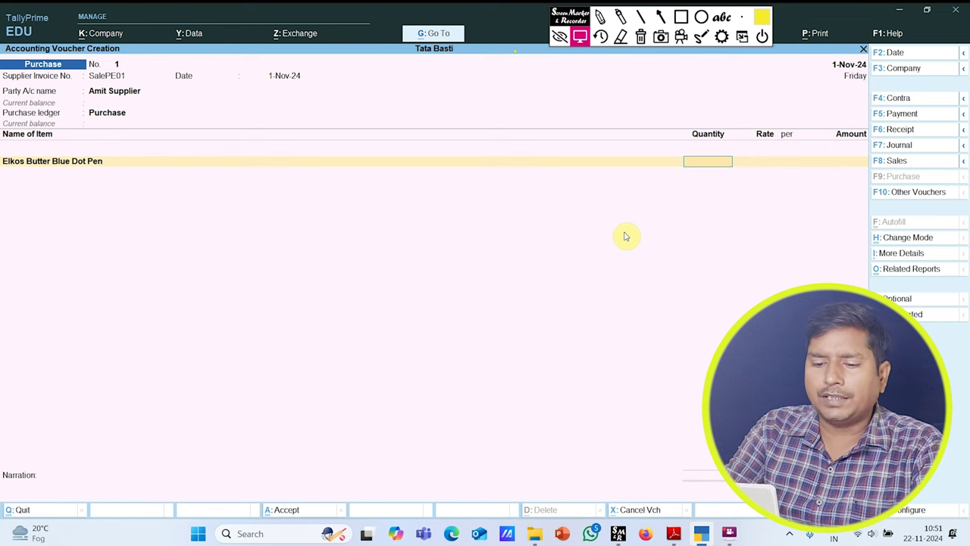
type("120")
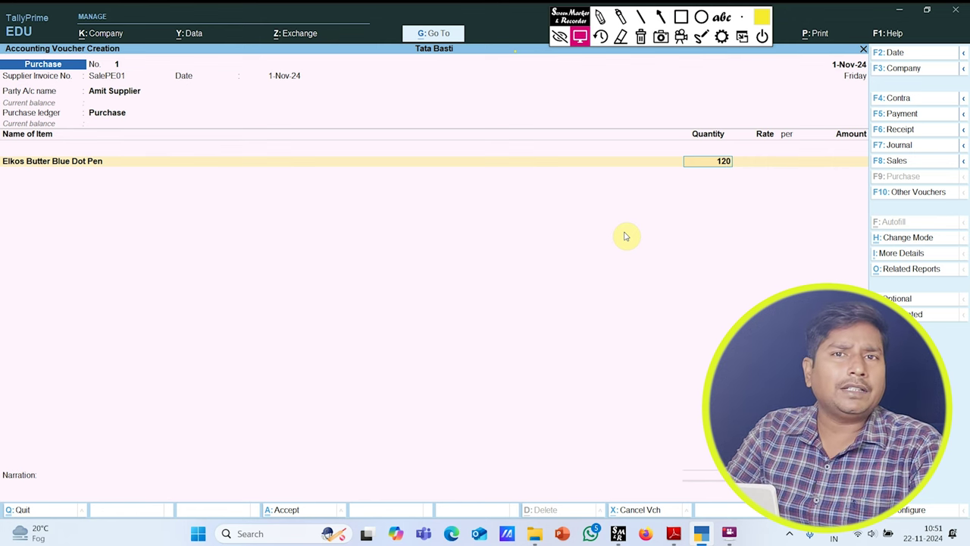
key("Return")
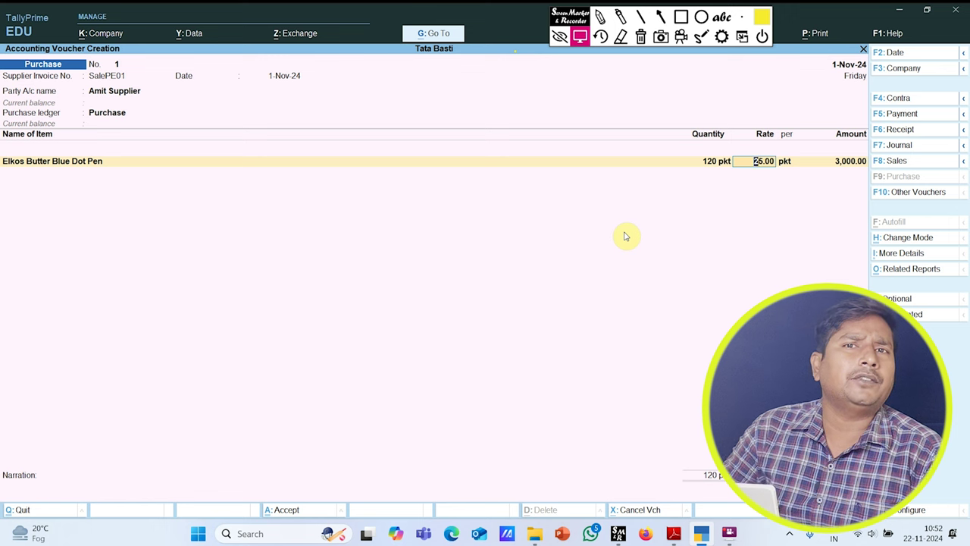
key("Return")
key("Return")
key("Return")
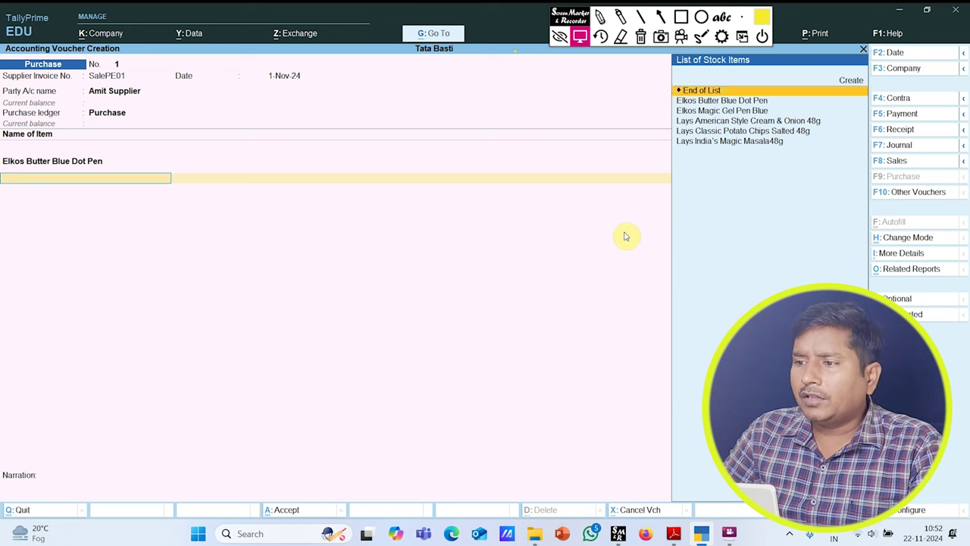
Add the stock item Elkos Magic Gel Pen Blue with quantity 100 pkt, accepting the rate of 30.00 per pkt.
key("Down")
key("Down")
key("Return")
type("100")
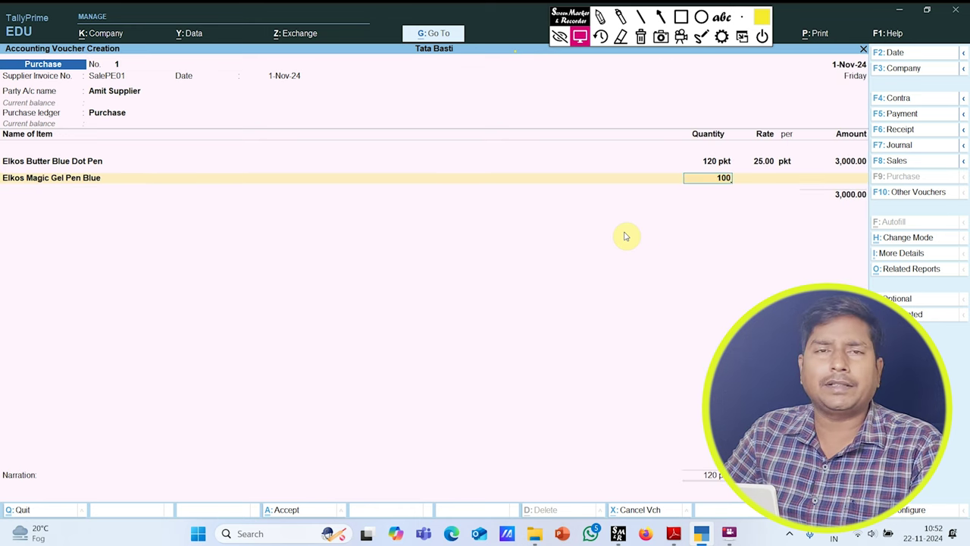
key("Return")
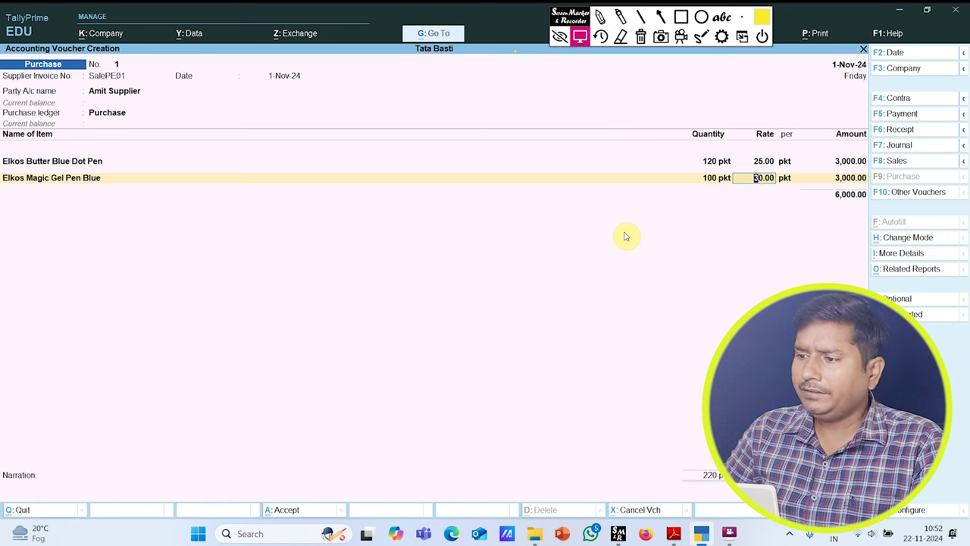
key("Return")
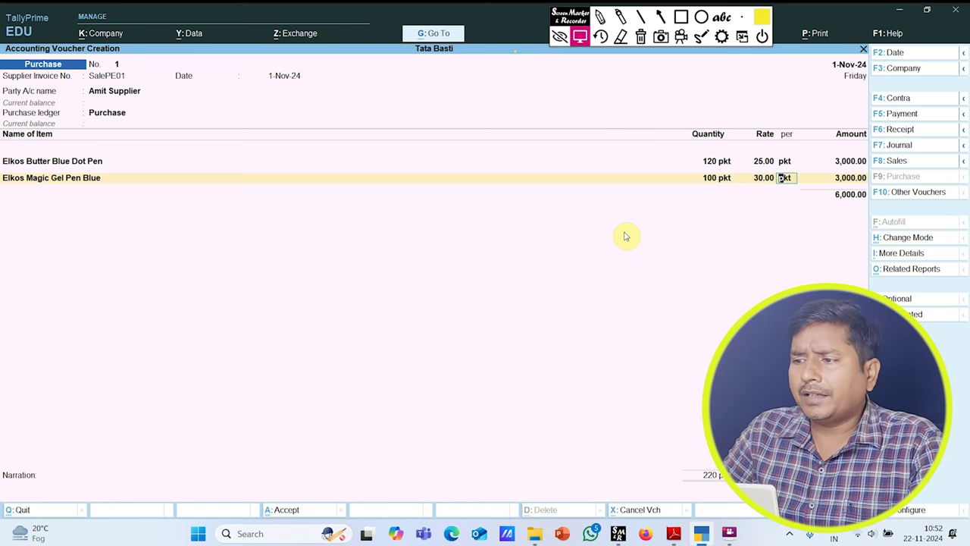
key("Return")
key("Return")
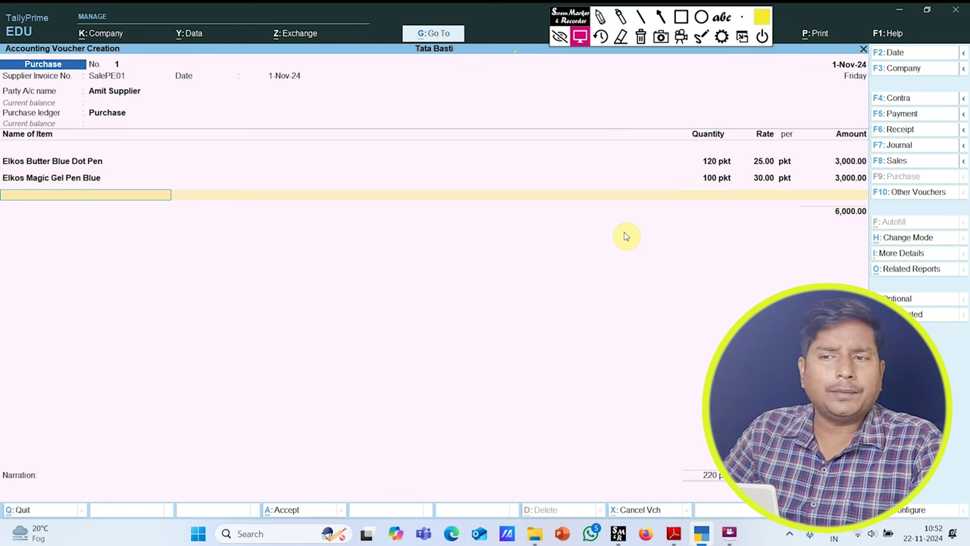
Add the stock item Lays American Style Cream & Onion 48g with quantity 50 pkt, accepting the rate of 8.50 per pkt.
key("Down")
key("Down")
key("Down")
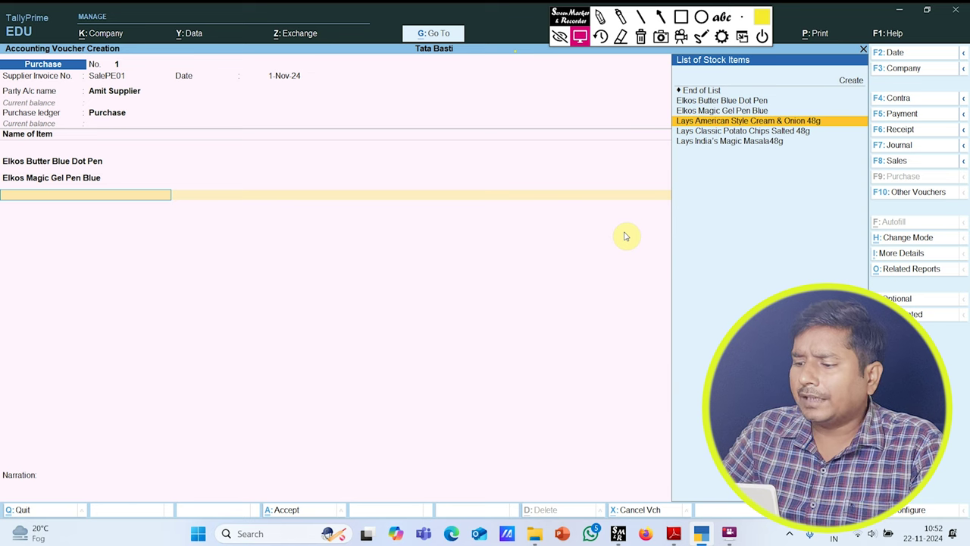
key("Return")
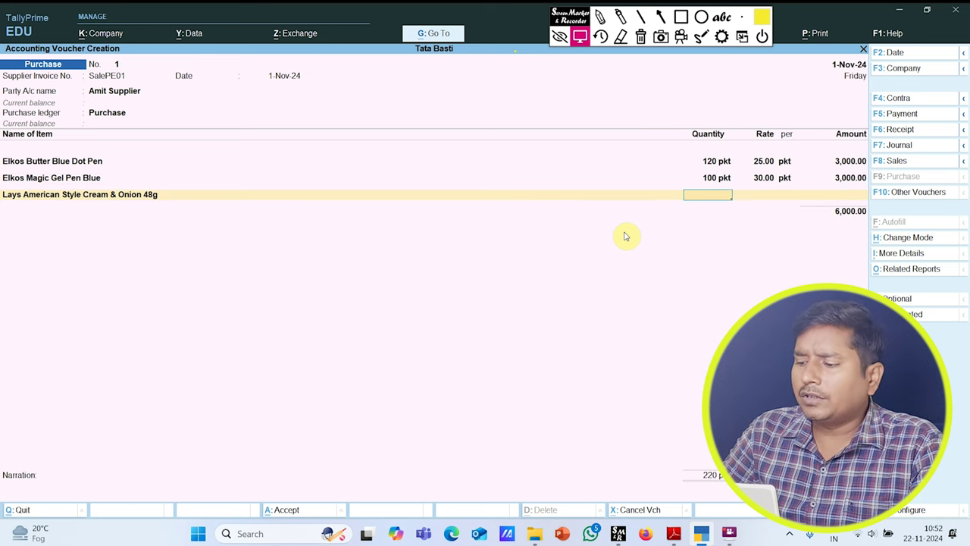
type("50")
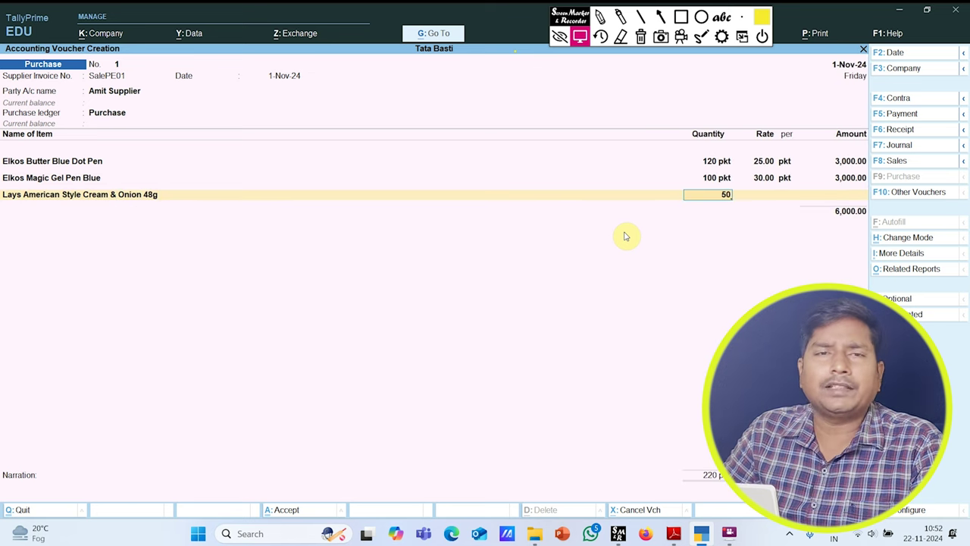
key("Return")
key("Return")
key("Return")
key("Return")
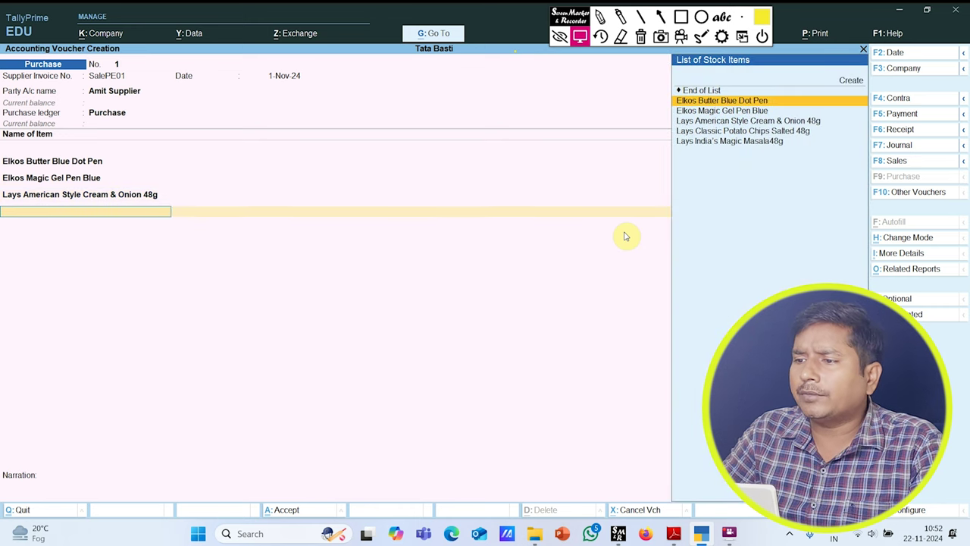
Add the stock item Lays Classic Potato Chips Salted 48g with quantity 150 pkt, accepting the rate of 8.00 per pkt.
key("Down")
key("Down")
key("Down")
key("Return")
type("150")
key("Return")
key("Return")
key("Return")
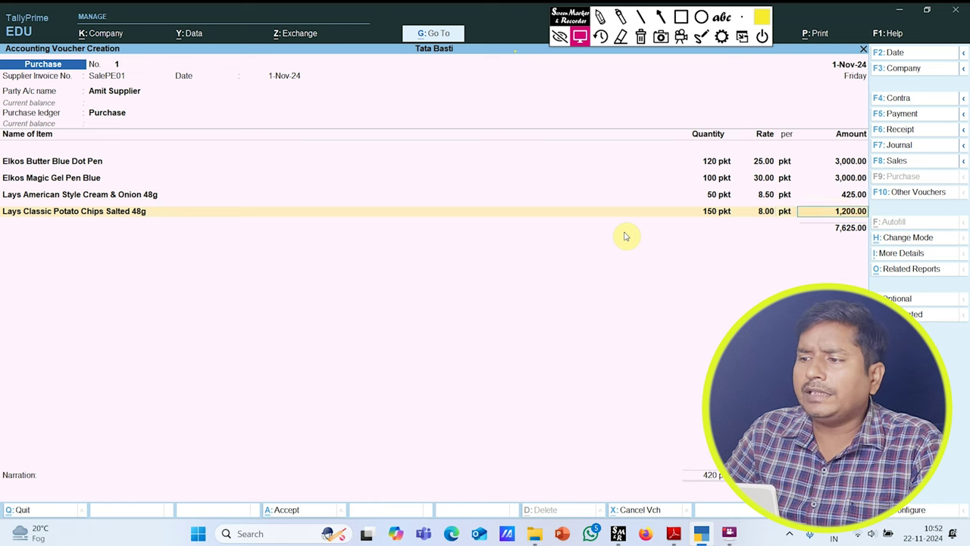
key("Return")
Add the stock item Lays India's Magic Masala48g with quantity 200 pkt at a rate of 4.00 per pkt.
key("Down")
key("Down")
key("Down")
key("Down")
key("Down")
key("Return")
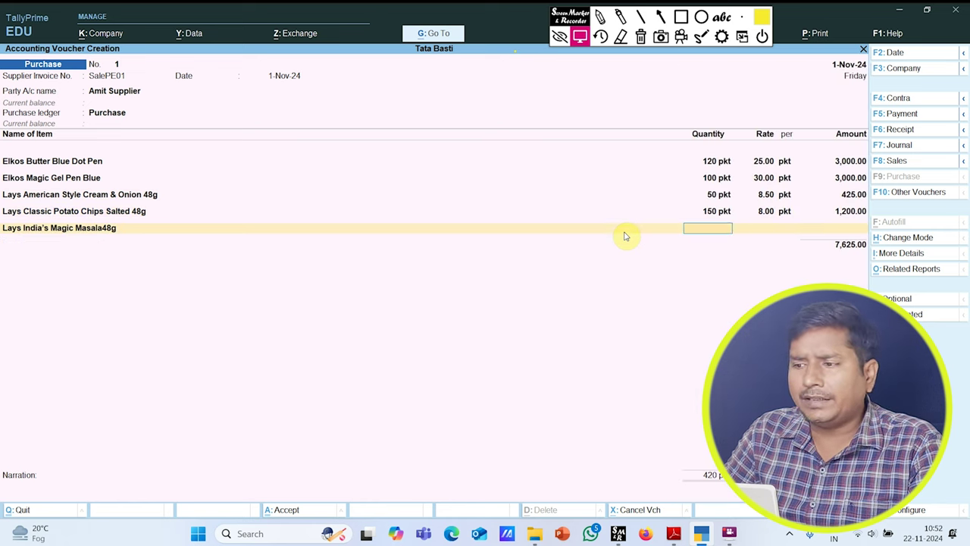
type("200")
key("Return")
type("4")
key("Return")
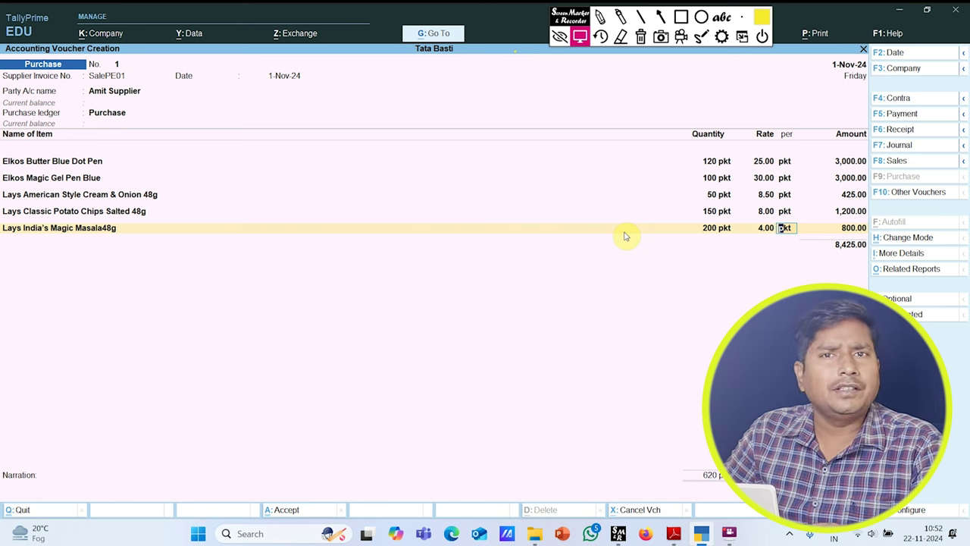
key("Return")
key("Return")
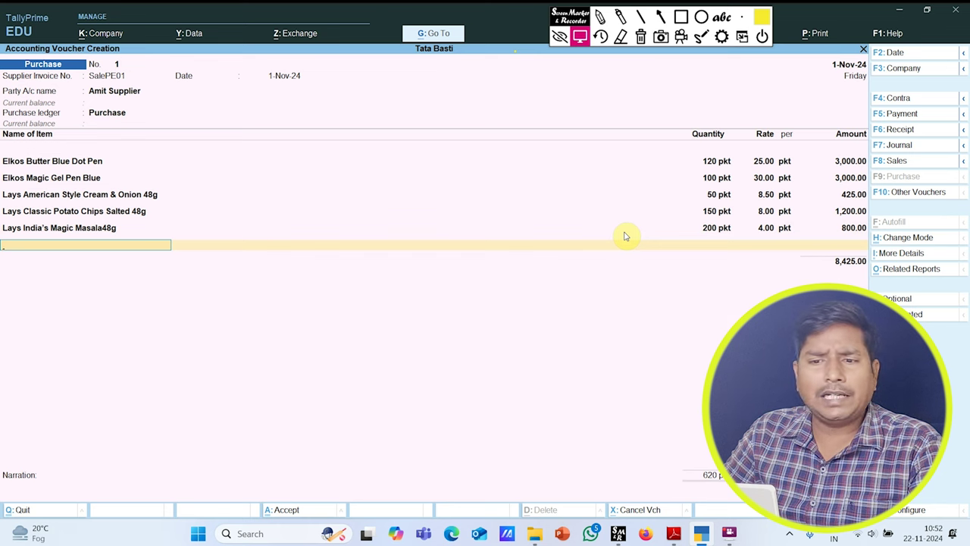
End the item list, leave the narration blank and save the purchase voucher.
key("Return")
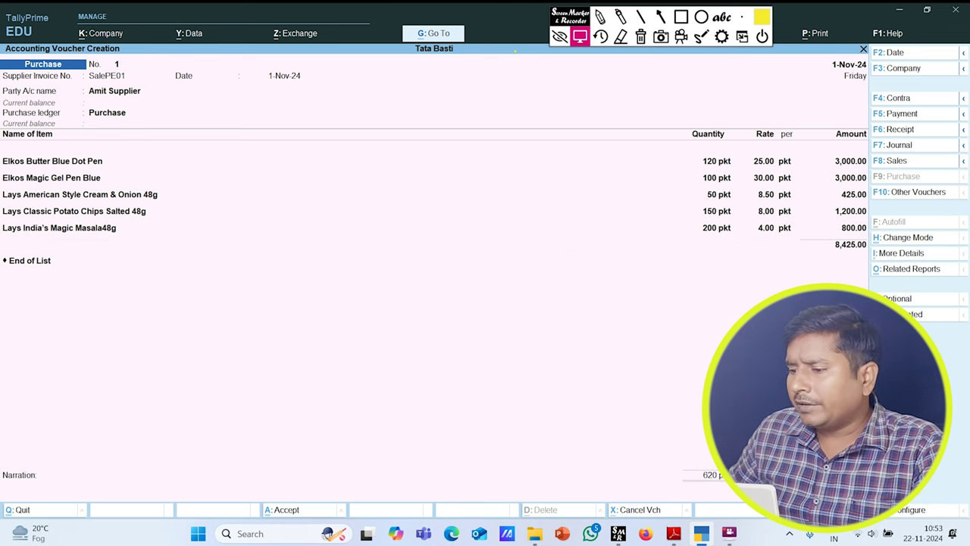
key("Return")
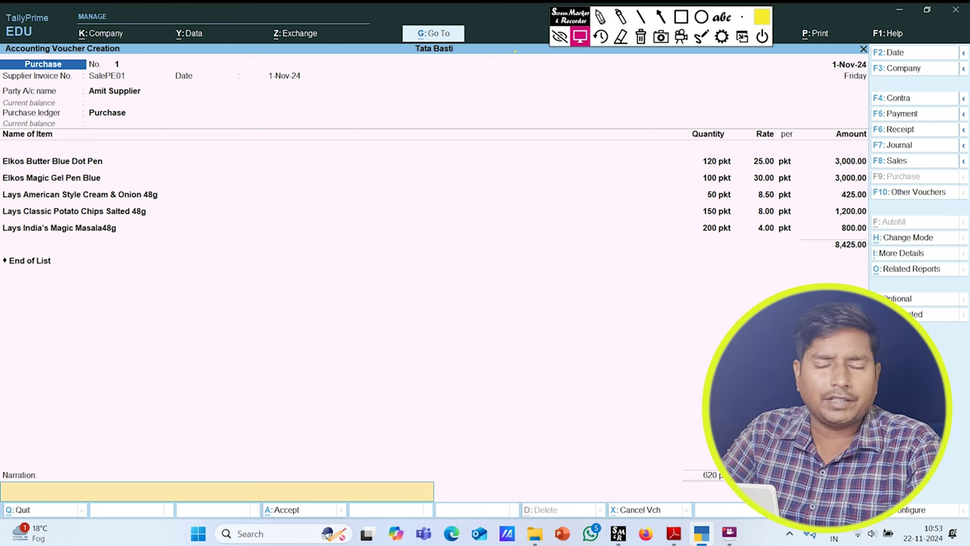
key("Return")
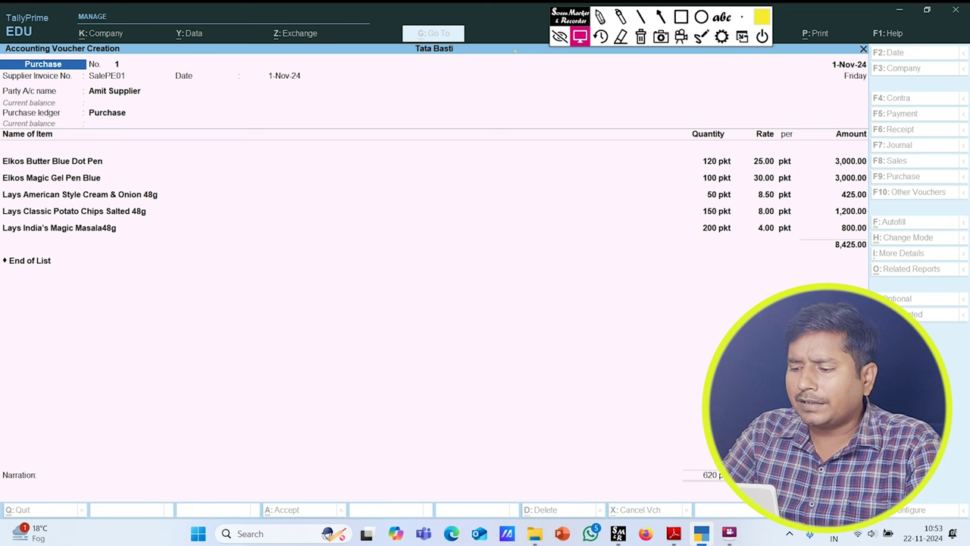
key("Return")
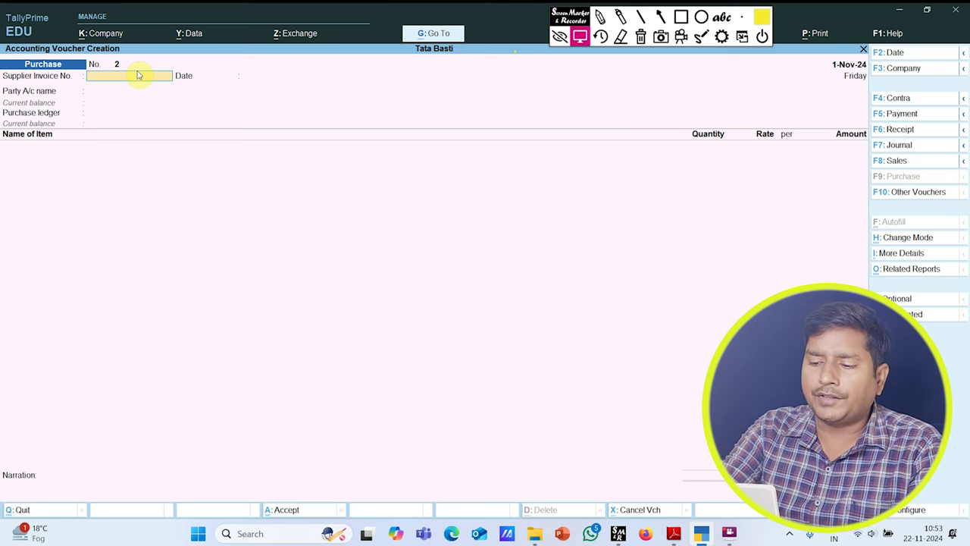
Switch to a new Sales voucher and look through the party ledger list up to the Create option.
key("F8")
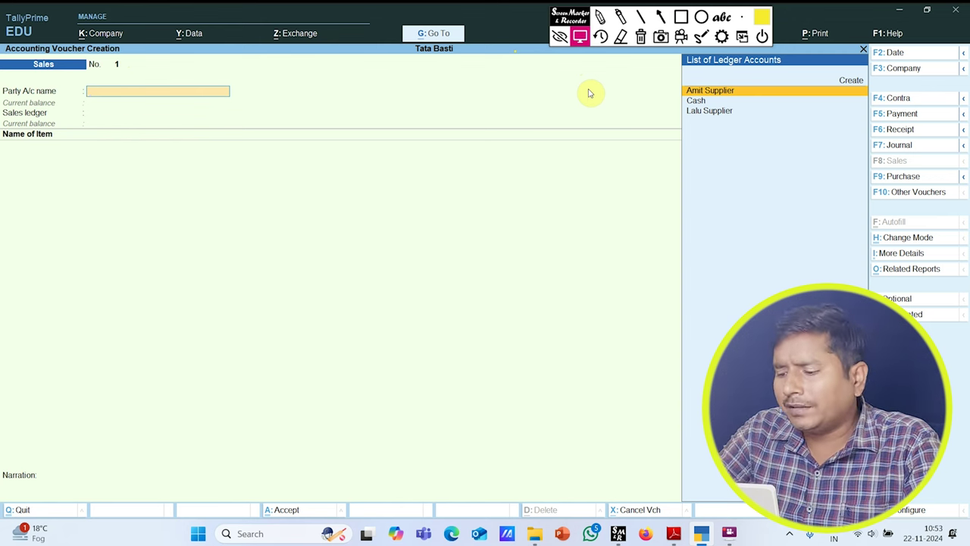
key("Down")
key("Down")
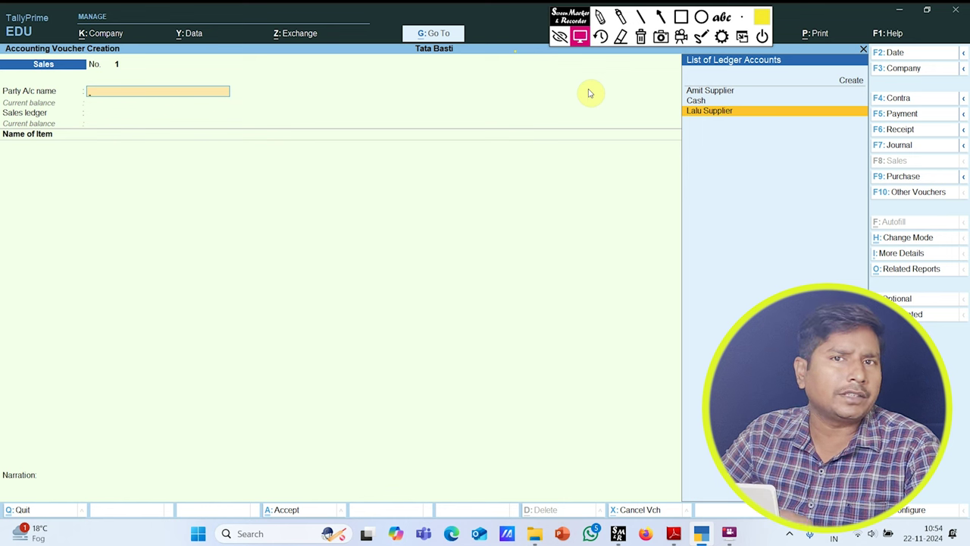
key("Up")
key("Up")
key("Up")
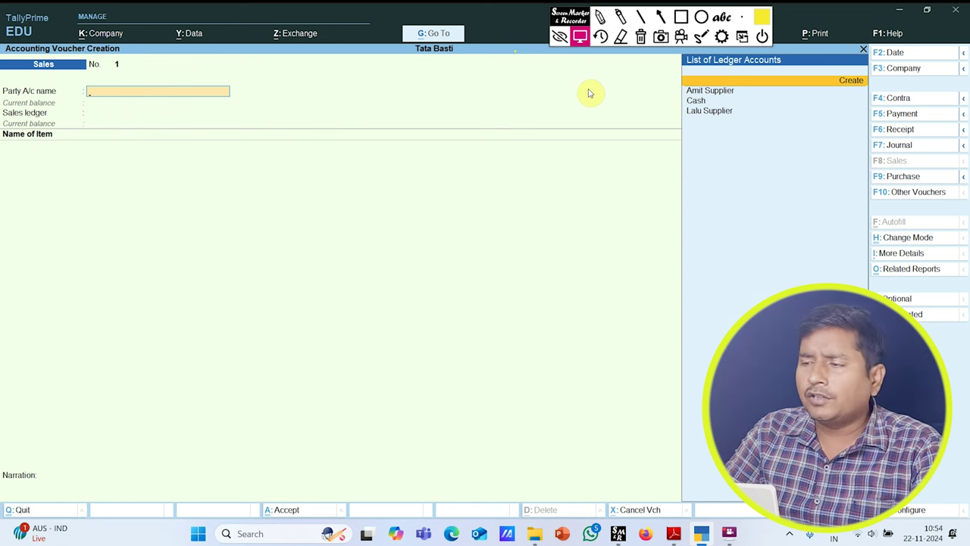
Create a party ledger with the customer's name under Sundry Debtors, keeping the default bill-by-bill and credit settings.
key("alt+c")
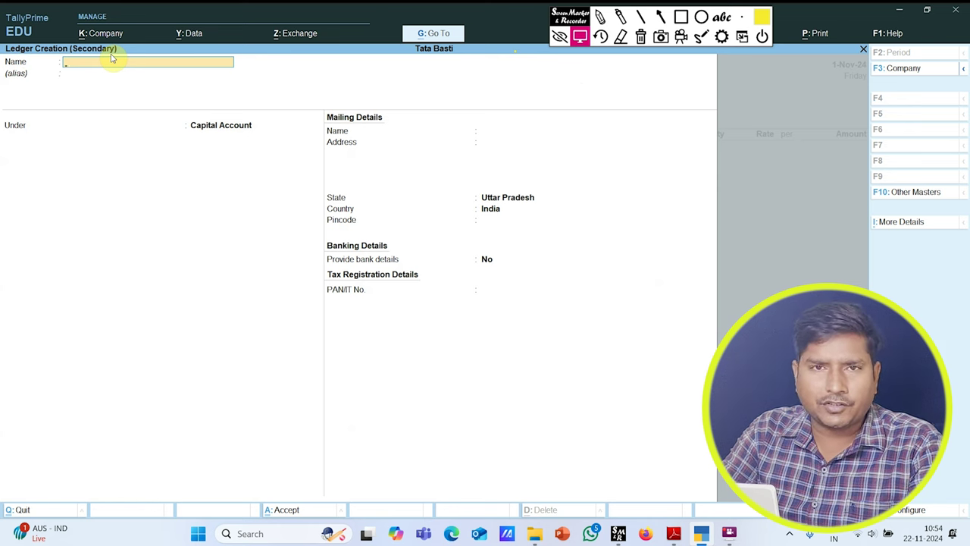
type("Vinay")
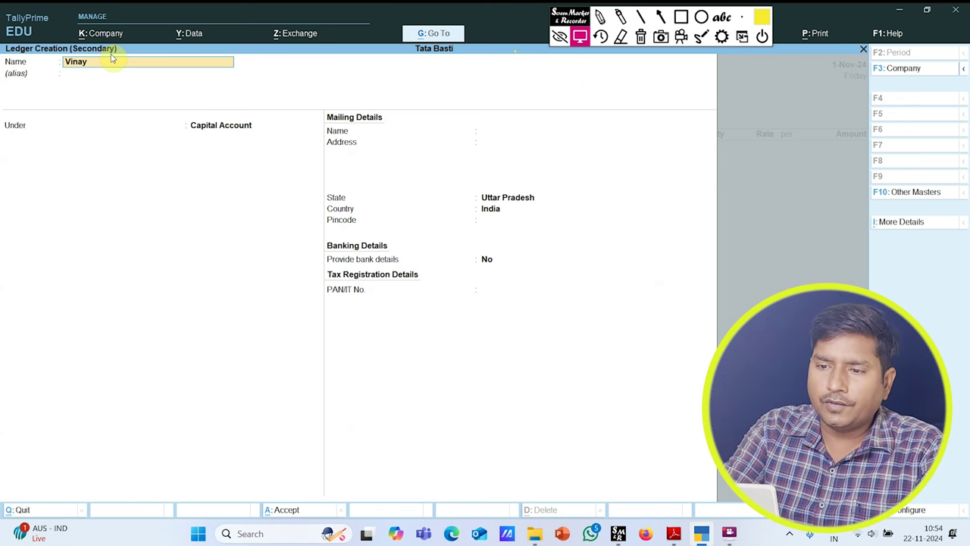
type(" Cus")
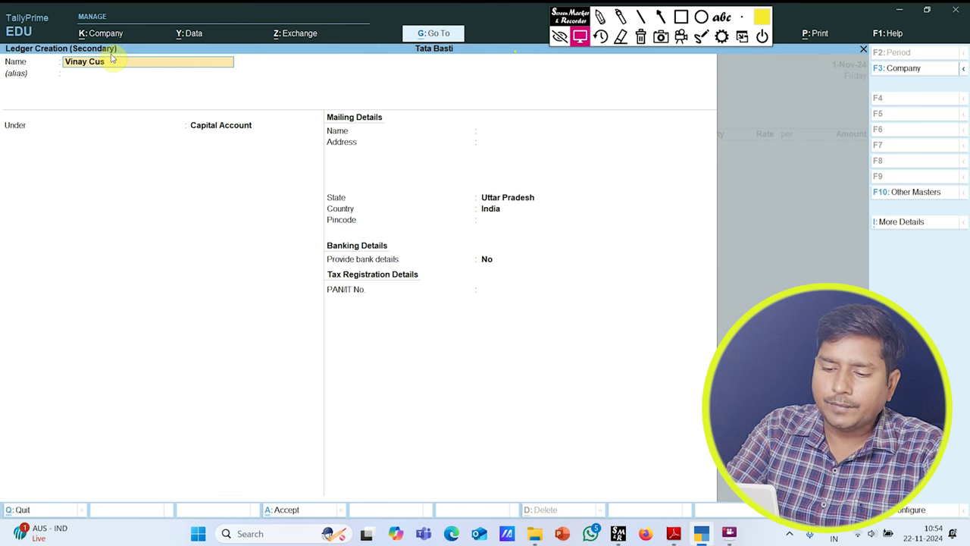
type("to")
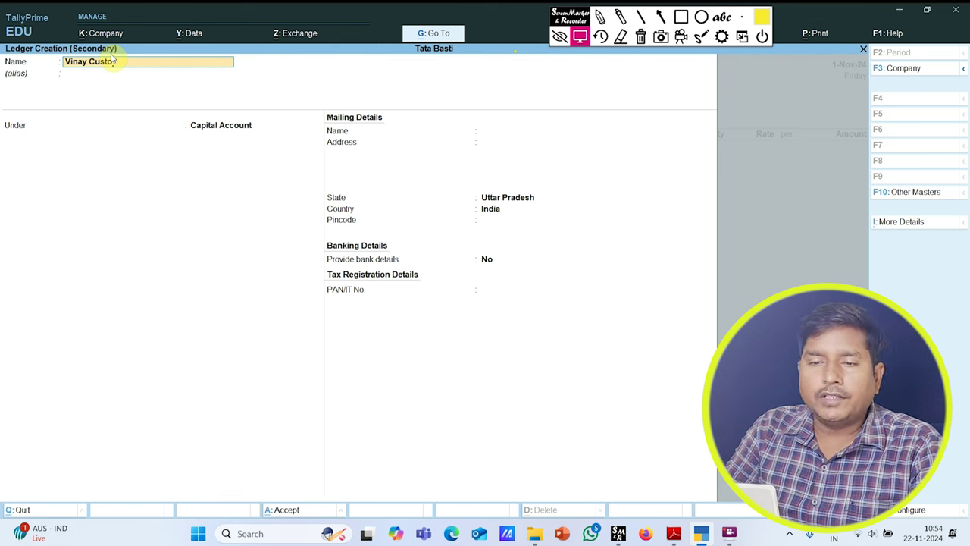
key("Return")
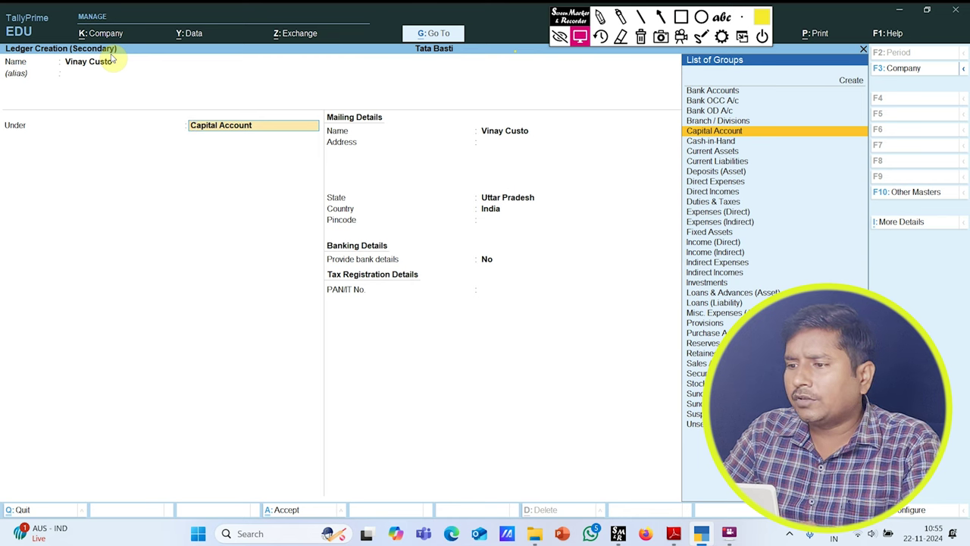
type("sd")
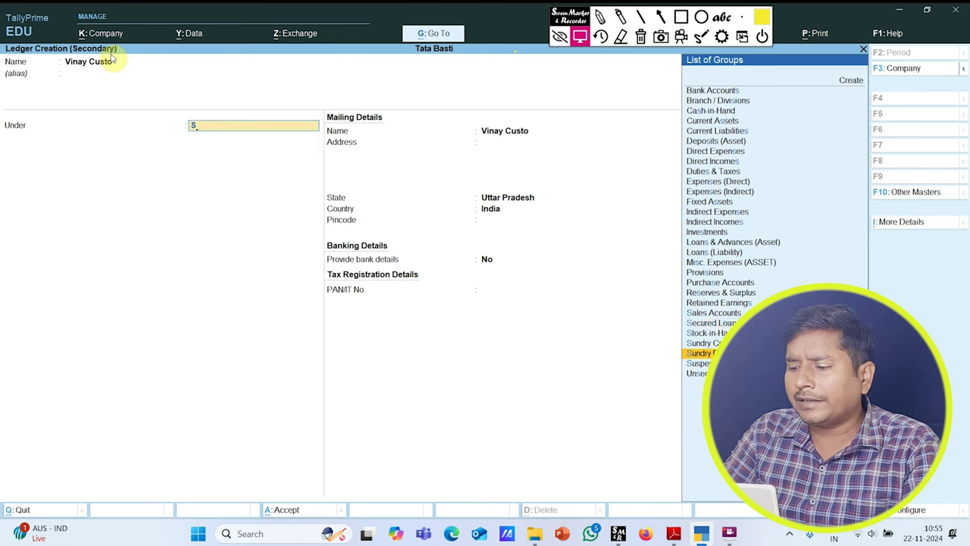
key("Return")
key("Return")
key("Return")
key("Return")
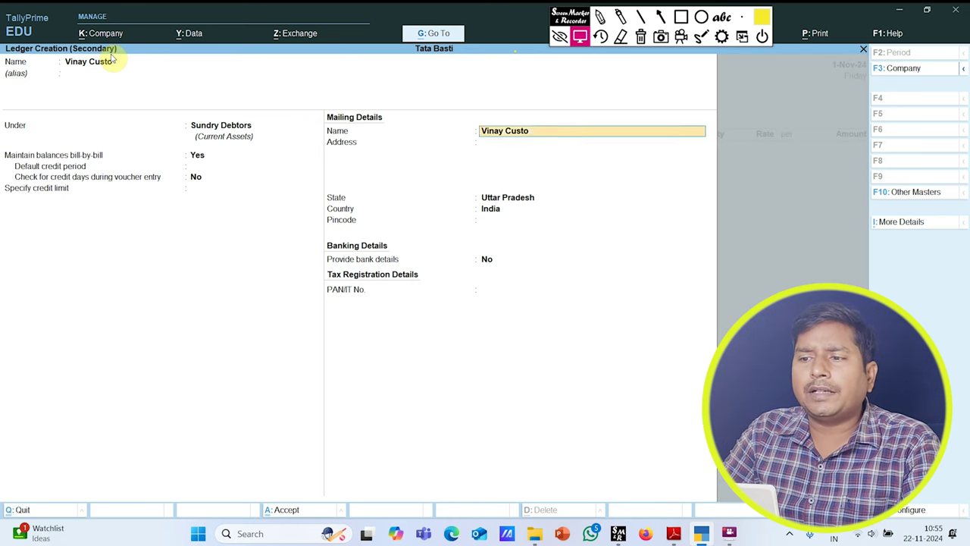
Enter the customer's mailing address and pincode with the default state, leave bank and tax details unset, and save the ledger.
key("Return")
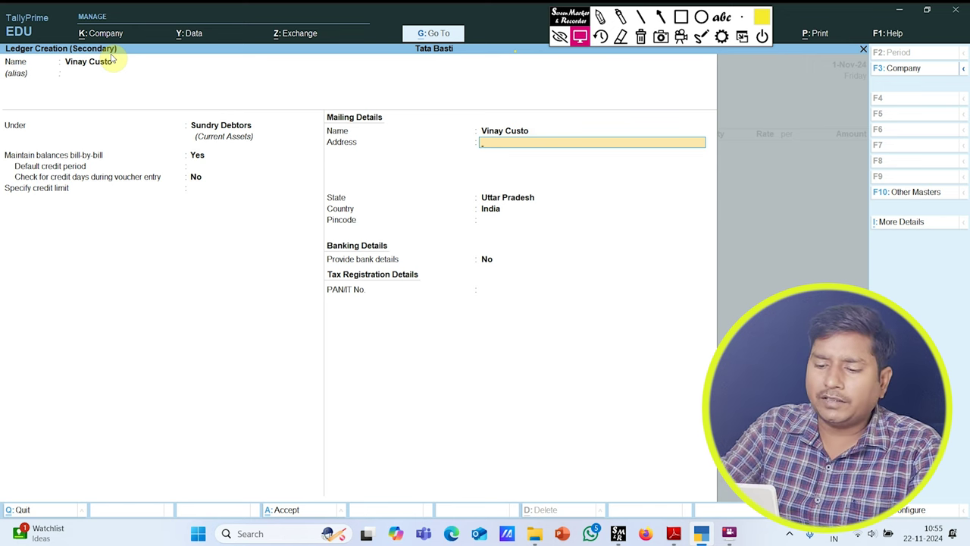
type("Mangal Bazar Purani Basti")
key("Return")
key("Return")
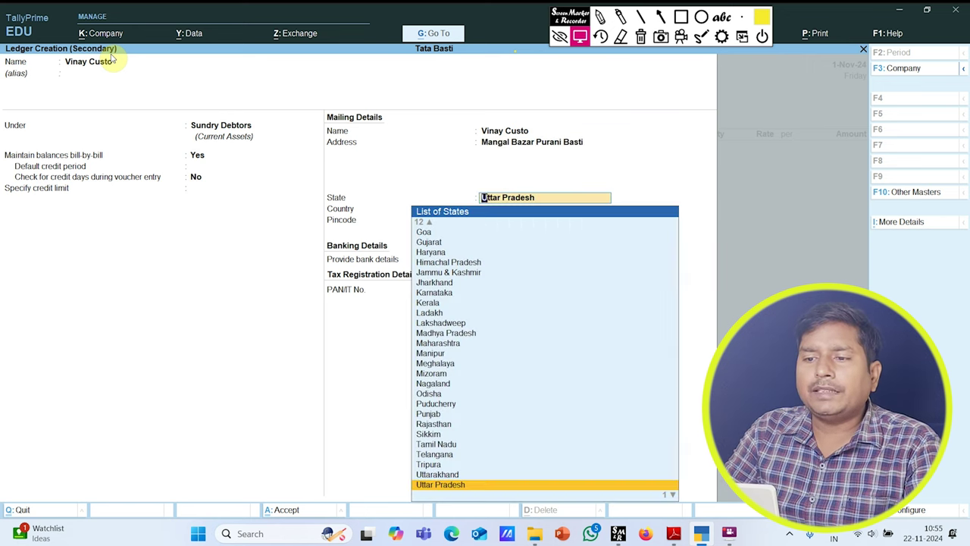
key("Return")
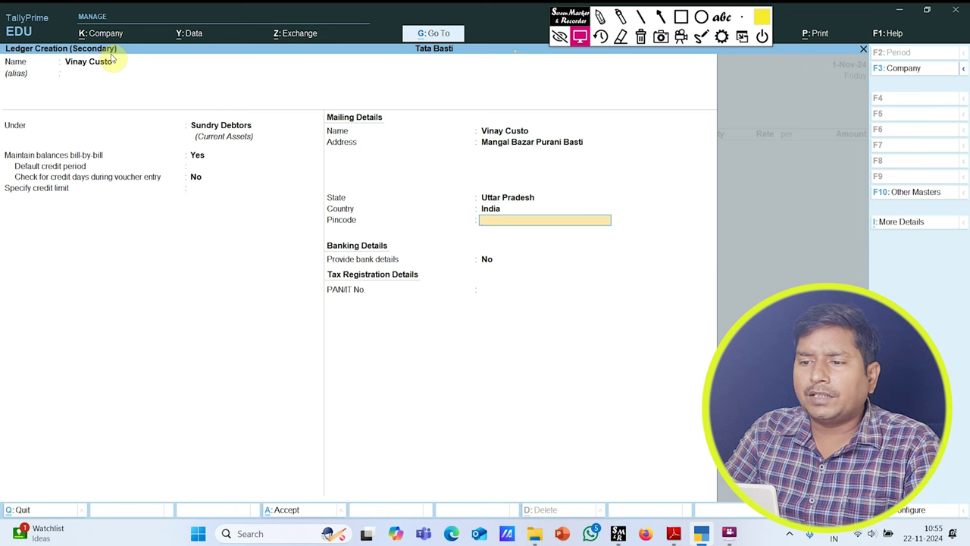
type("258741")
key("Return")
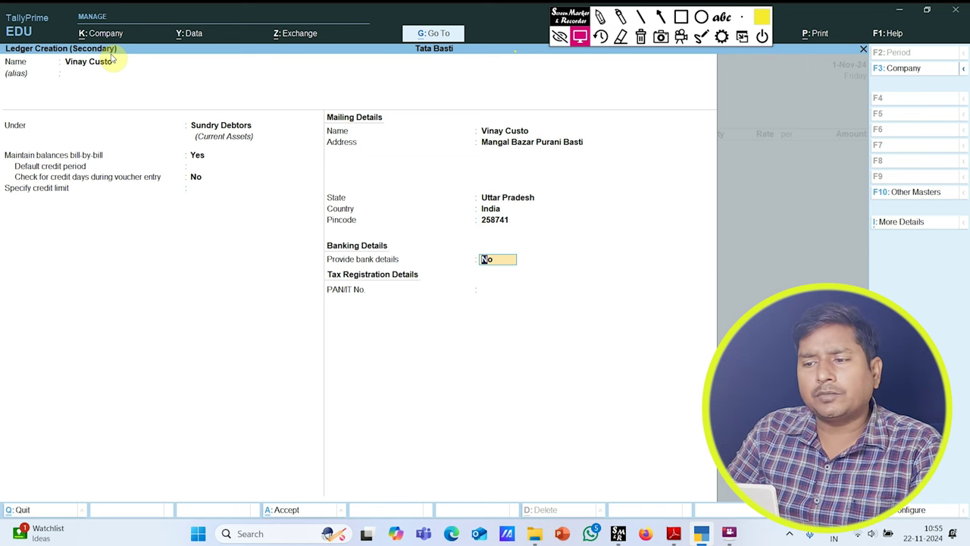
key("Return")
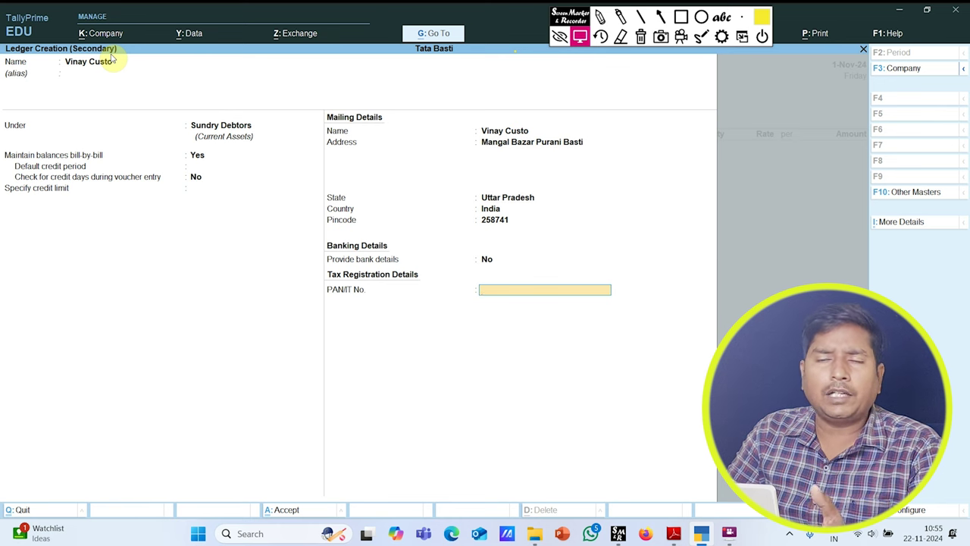
key("Return")
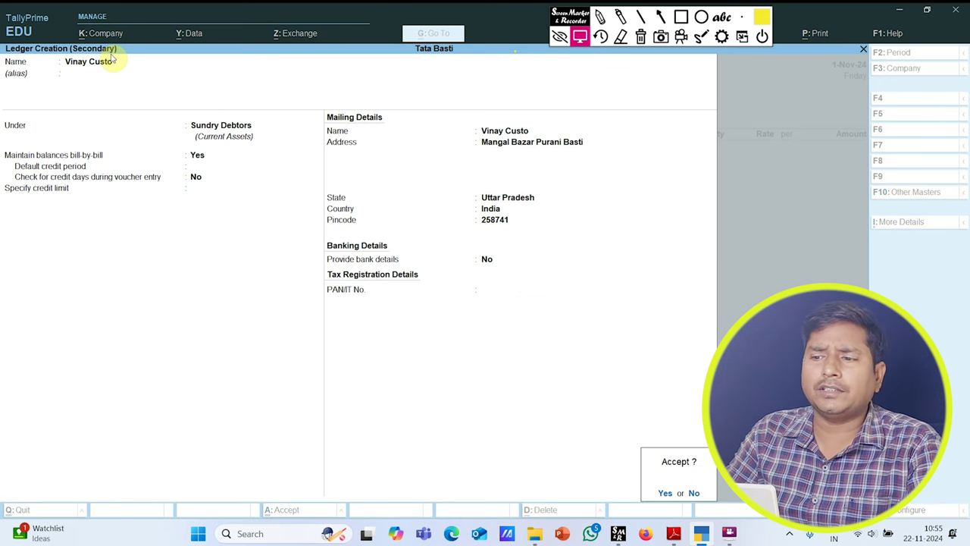
key("Return")
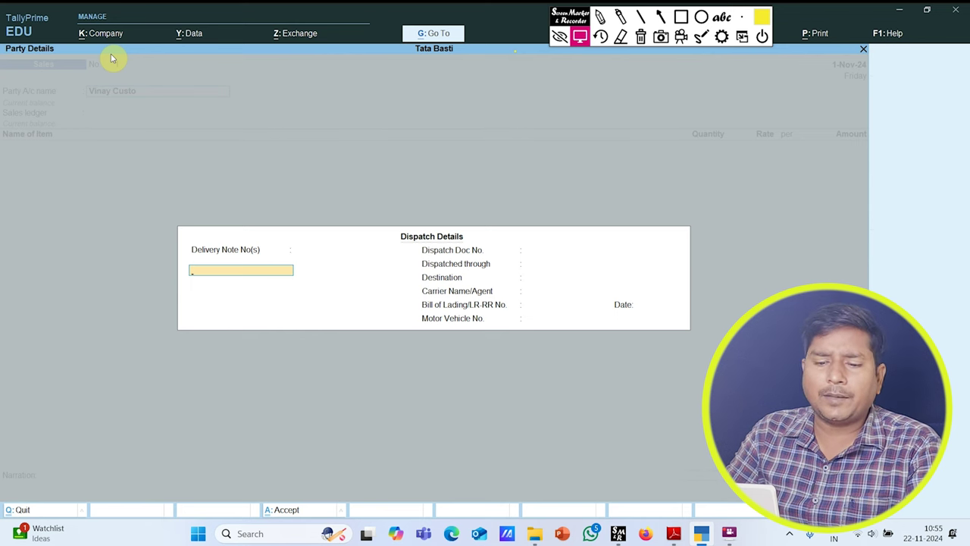
Leave all dispatch details of the sales voucher blank and continue to the party details.
key("Return")
key("Return")
key("Return")
key("Return")
key("Return")
key("Return")
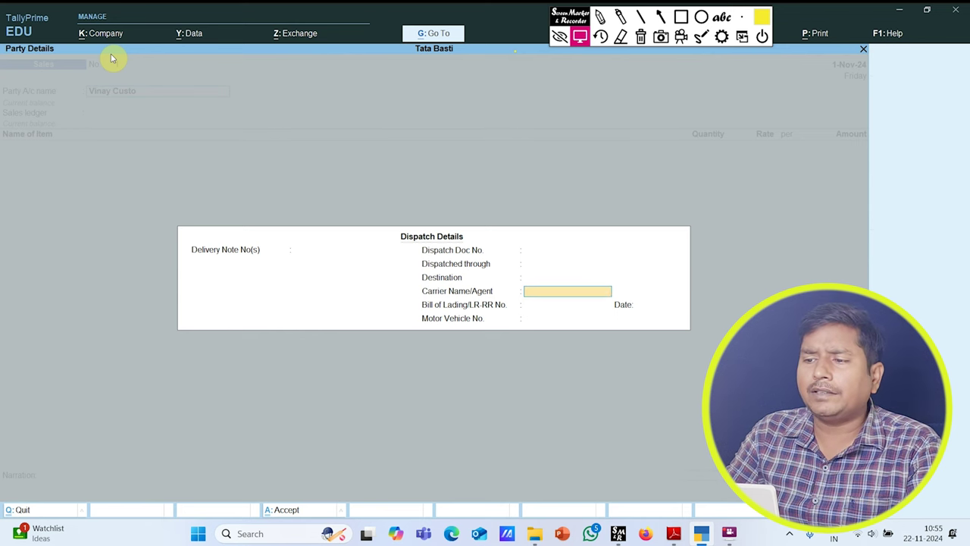
key("Return")
key("Return")
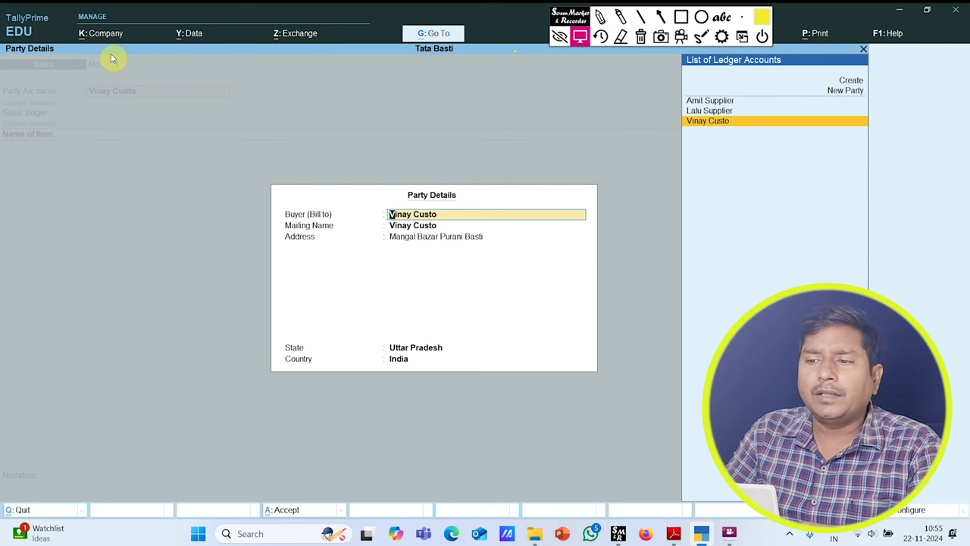
Accept the buyer's party details unchanged and set the voucher's sales ledger to Sale.
key("Return")
key("Return")
key("Return")
key("Return")
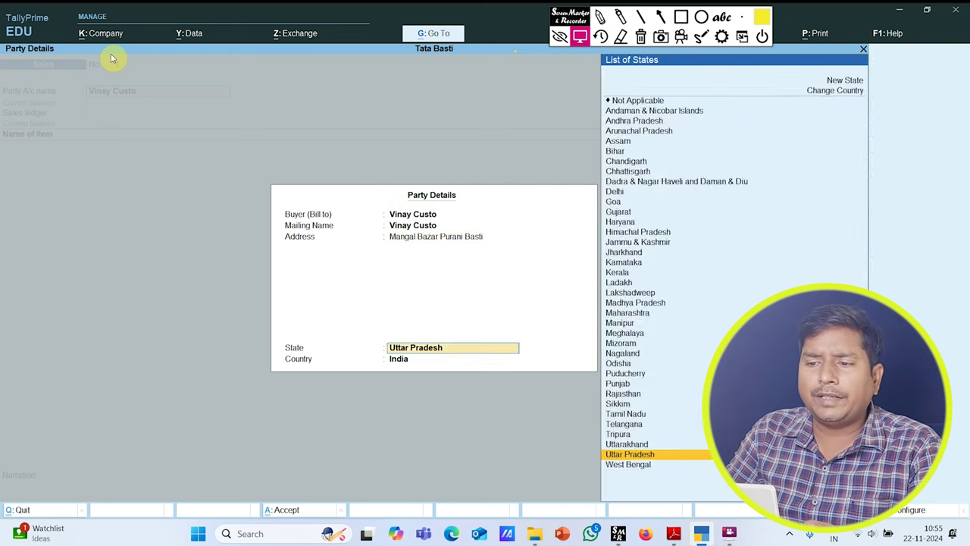
key("Return")
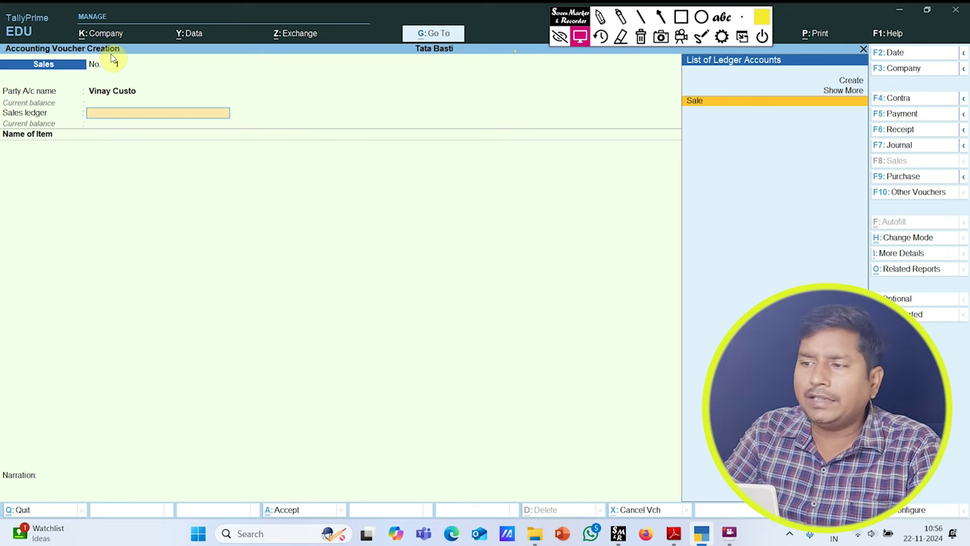
key("Return")
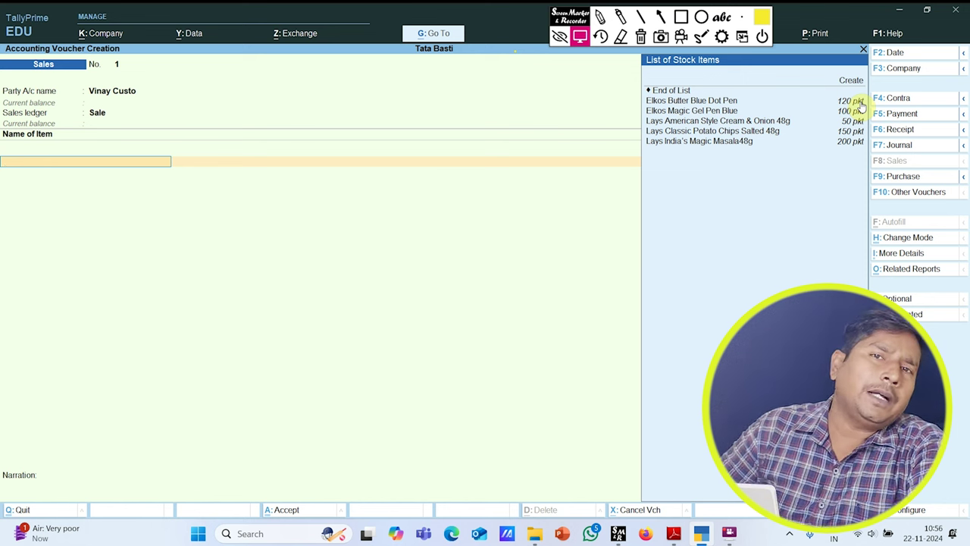
Add Elkos Butter Blue Dot Pen to the sales voucher with a quantity of 50 pkt at a rate of 40.00.
type(".")
key("BackSpace")
key("Down")
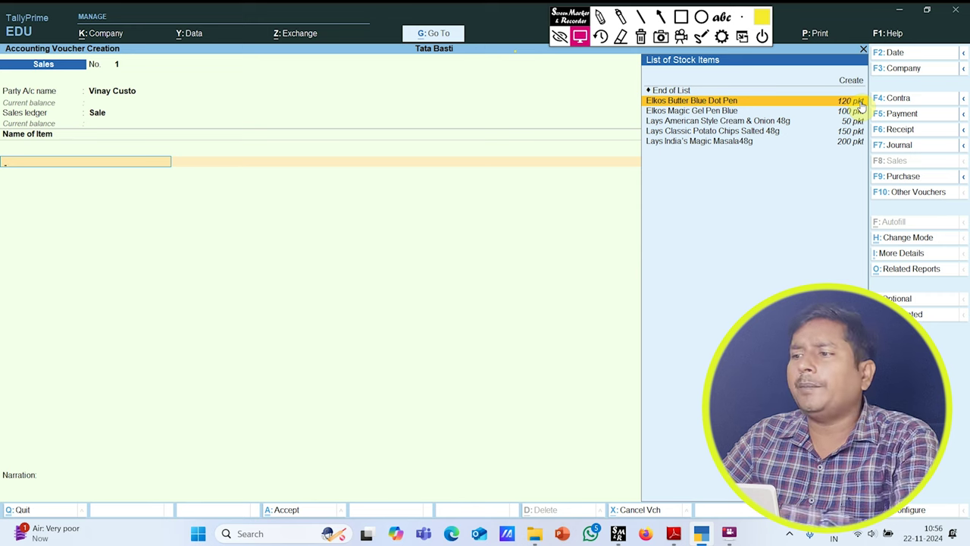
left_click(861, 102)
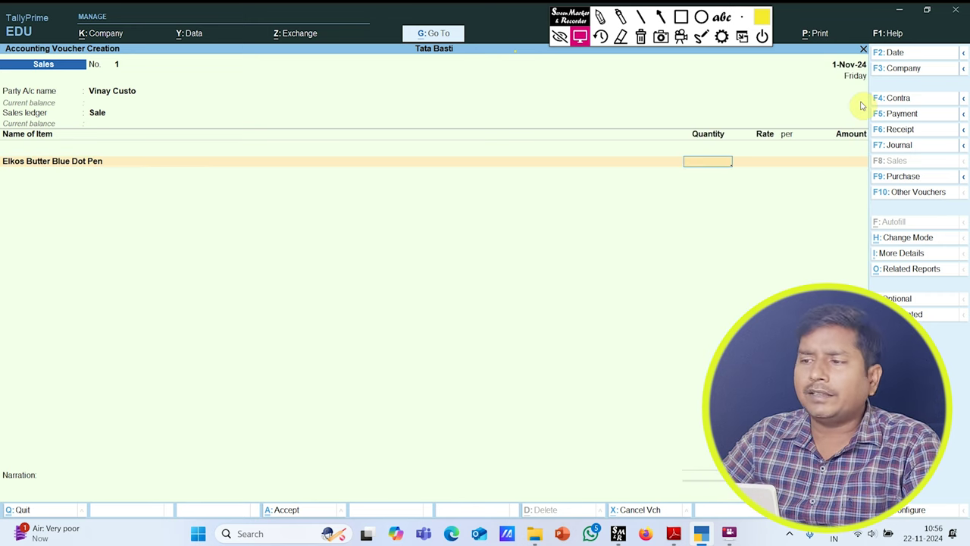
type("50")
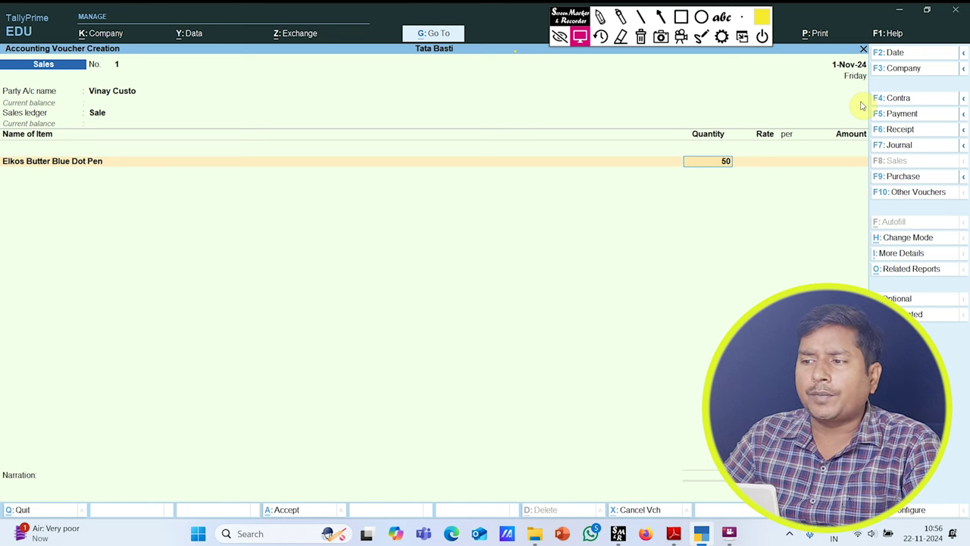
key("Return")
key("Return")
key("Return")
key("Return")
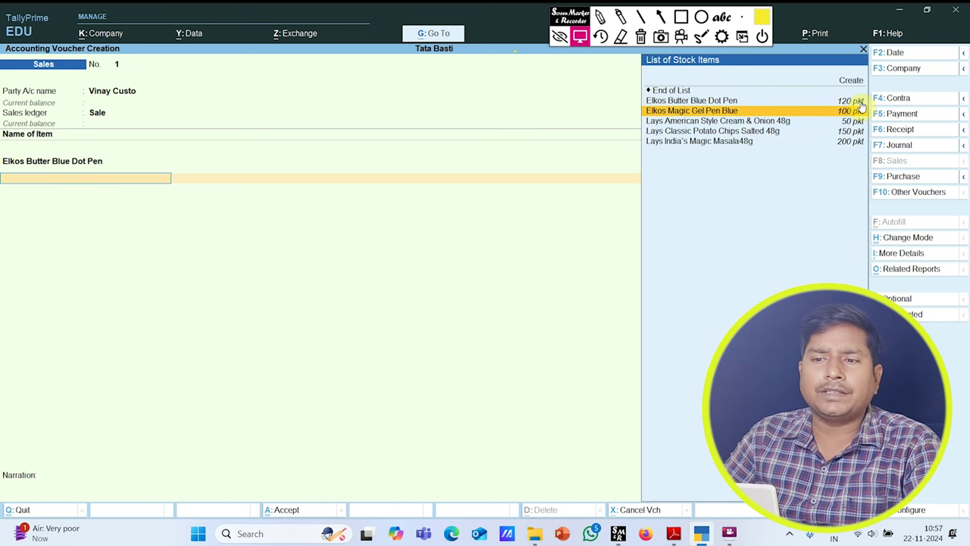
Add Elkos Magic Gel Pen Blue as the second sales item, 60 pkt at a rate of 50.00.
key("Return")
type("50")
key("Return")
key("Return")
key("Return")
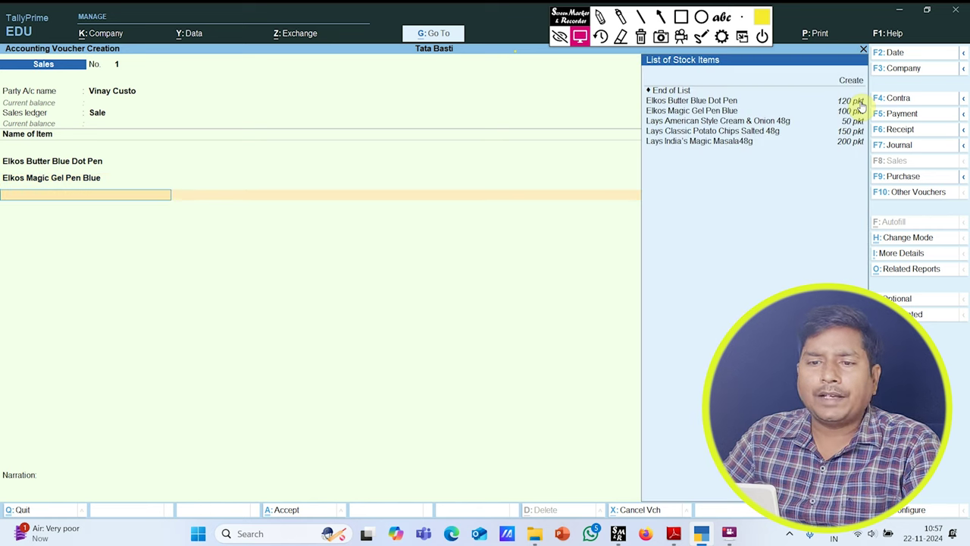
Add Lays American Style Cream & Onion 48g as the third sales item, 20 pkt at a rate of 10.00.
key("Return")
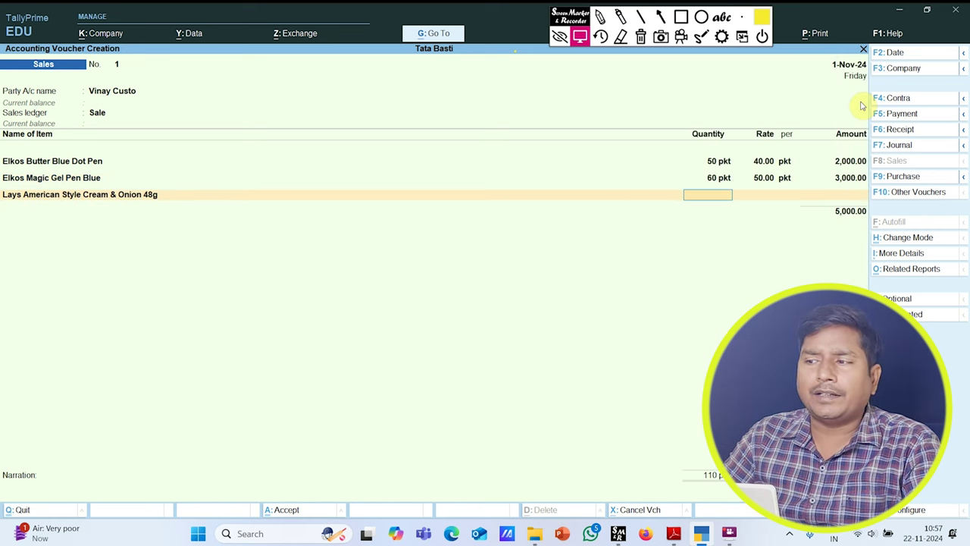
type("20")
key("Return")
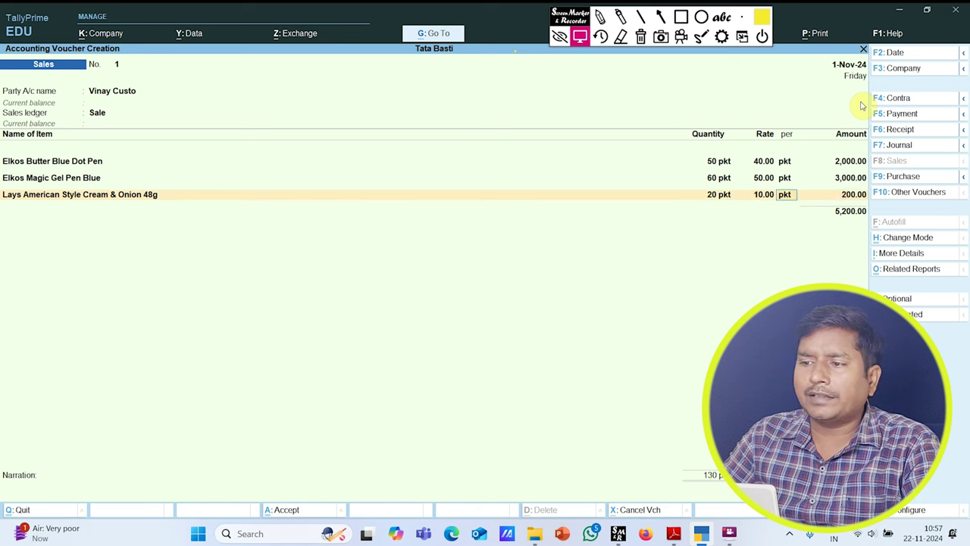
key("Return")
key("Return")
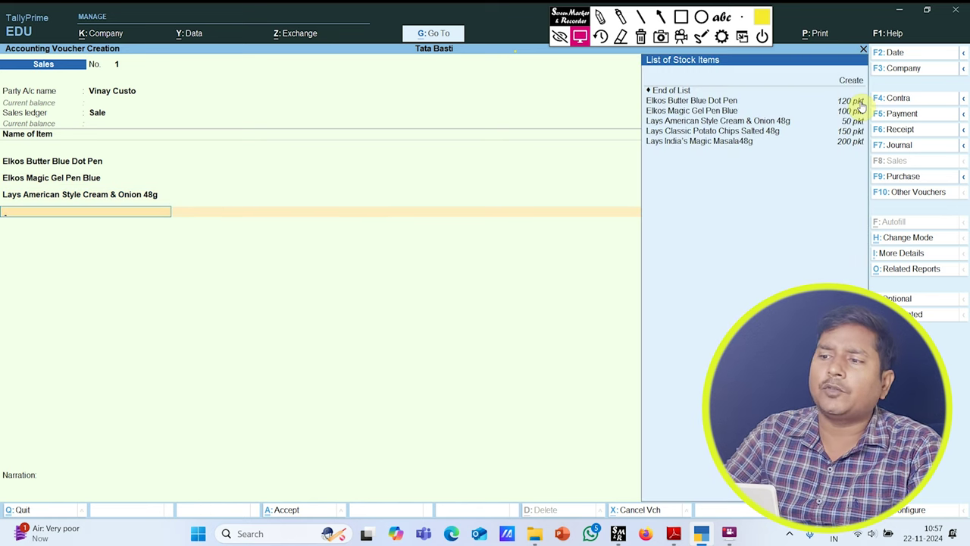
Add Lays Classic Potato Chips Salted 48g as the fourth sales item with a quantity of 120 pkt and its selling rate.
key("Down")
key("Down")
key("Down")
key("Down")
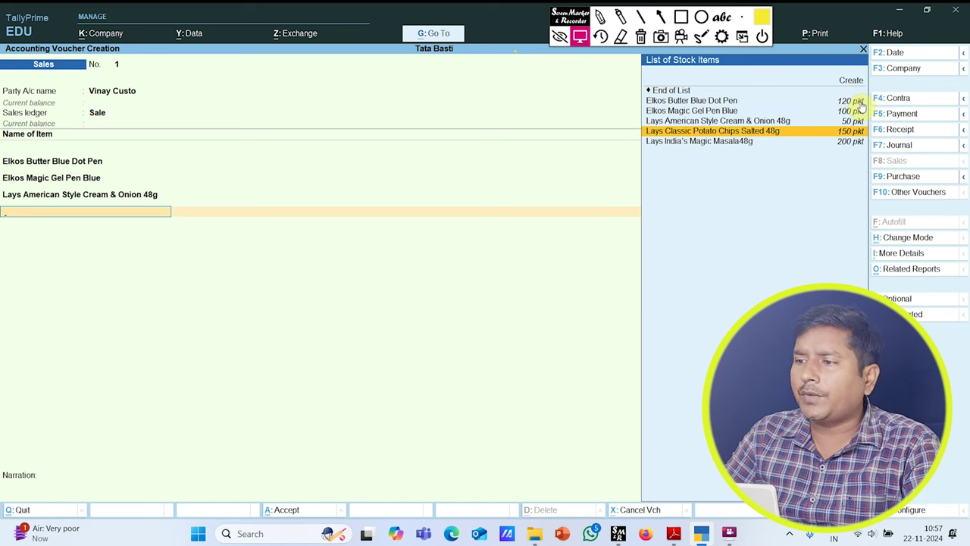
key("Return")
type("120 pkt")
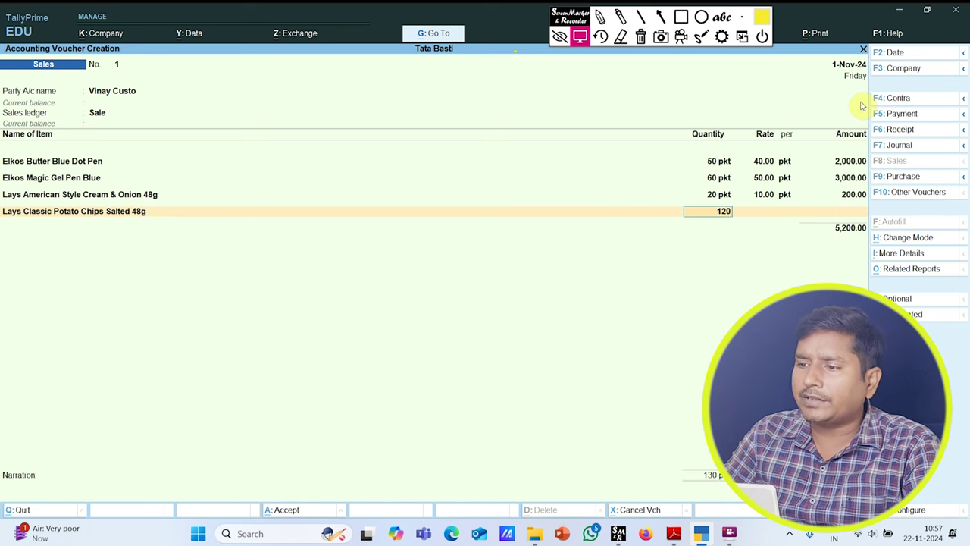
key("Return")
key("Return")
key("Return")
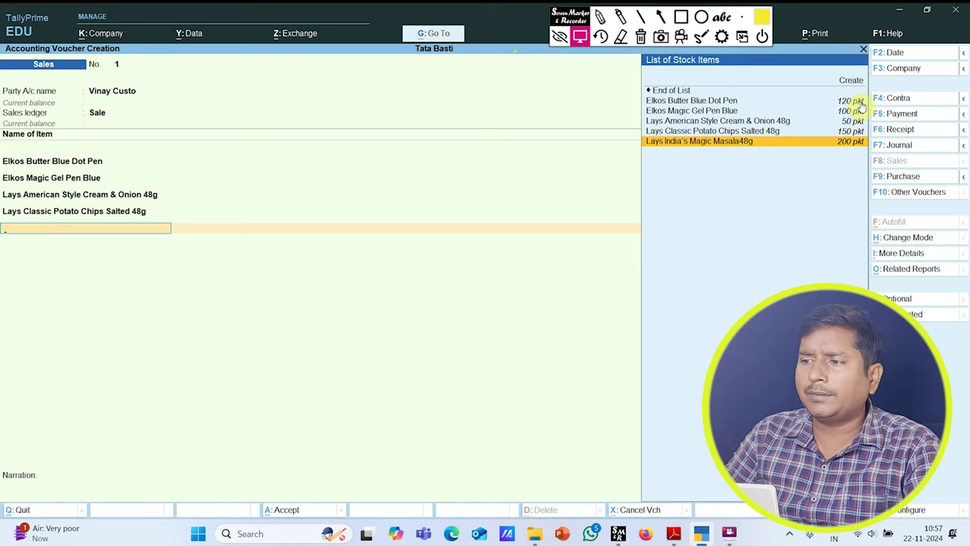
Add Lays India's Magic Masala48g with 120 pkt at a rate of 5, finish the item list, and save the sales voucher.
key("Return")
type("120")
key("Return")
type("5")
key("Return")
key("Return")
key("Return")
key("Return")
key("Return")
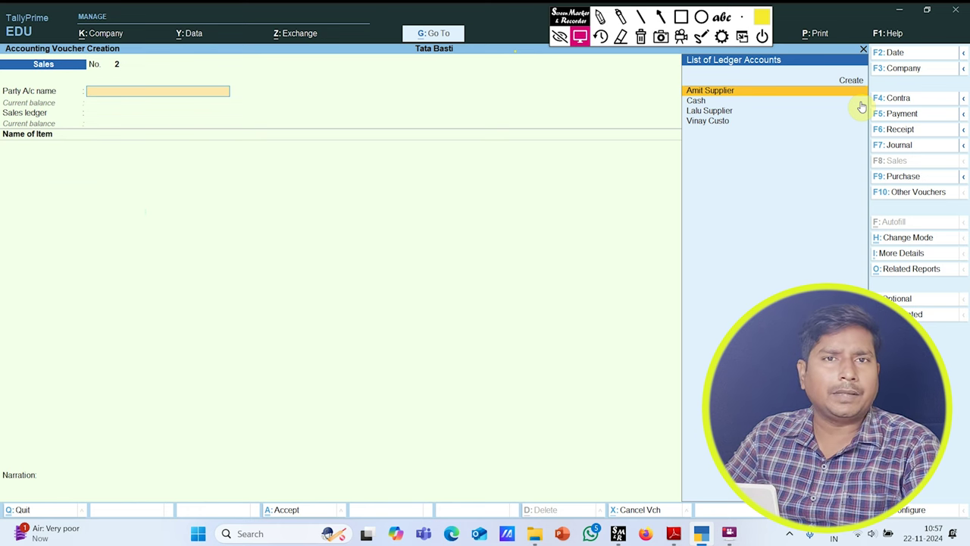
Leave voucher creation, return to the Gateway of Tally, and open the Stock Summary report.
key("Escape")
key("y")
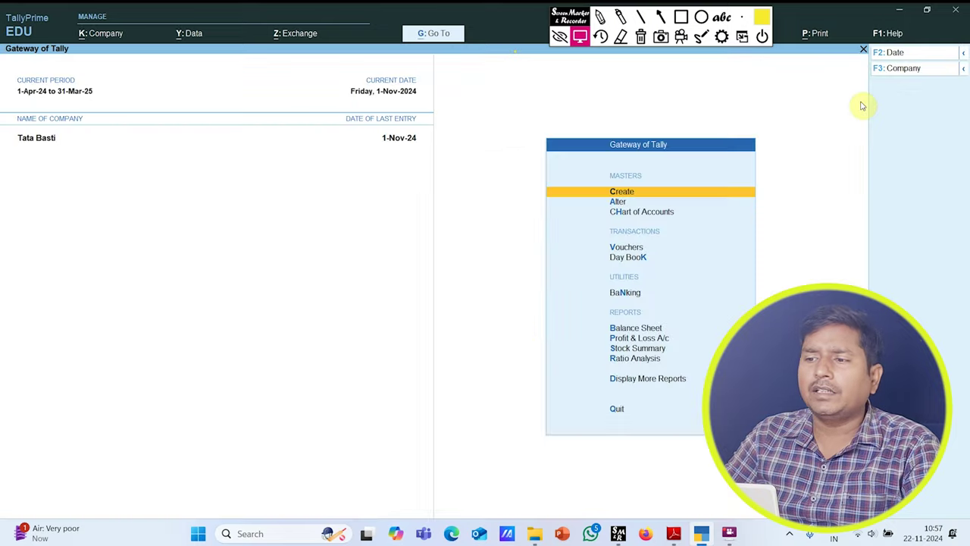
key("Down")
key("Down")
key("Down")
key("Down")
key("Down")
key("Down")
key("Down")
key("Down")
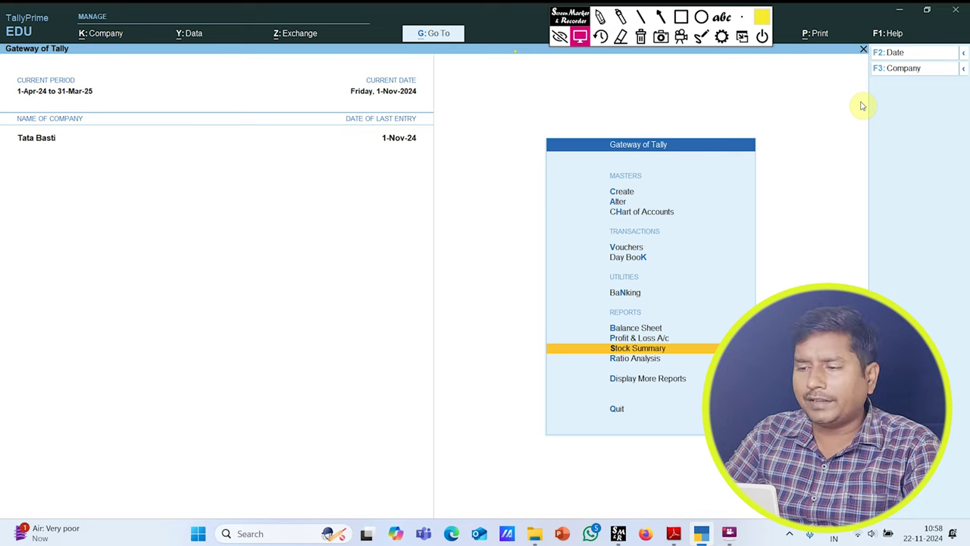
key("Return")
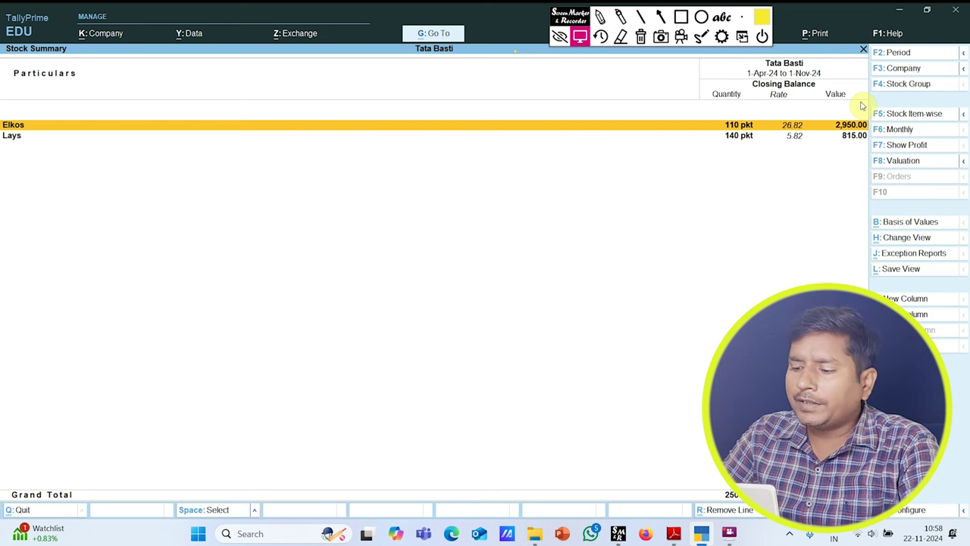
Examine the item-level closing balances of the Elkos stock group and the Lays stock group.
key("Return")
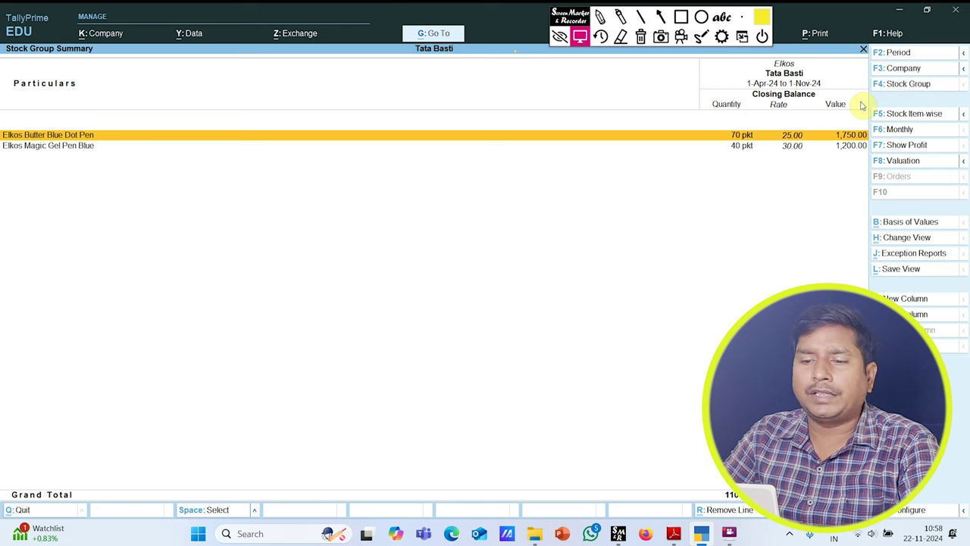
key("Escape")
key("Down")
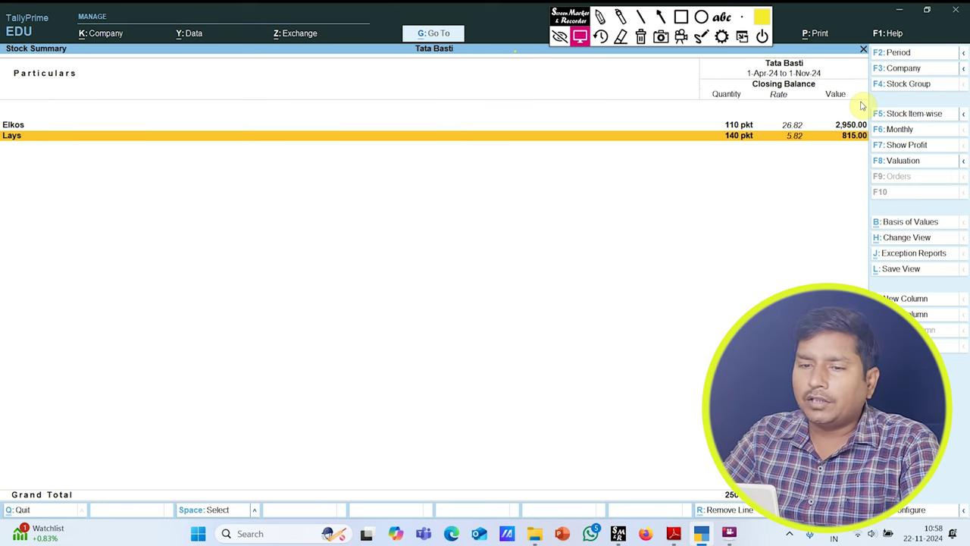
key("Return")
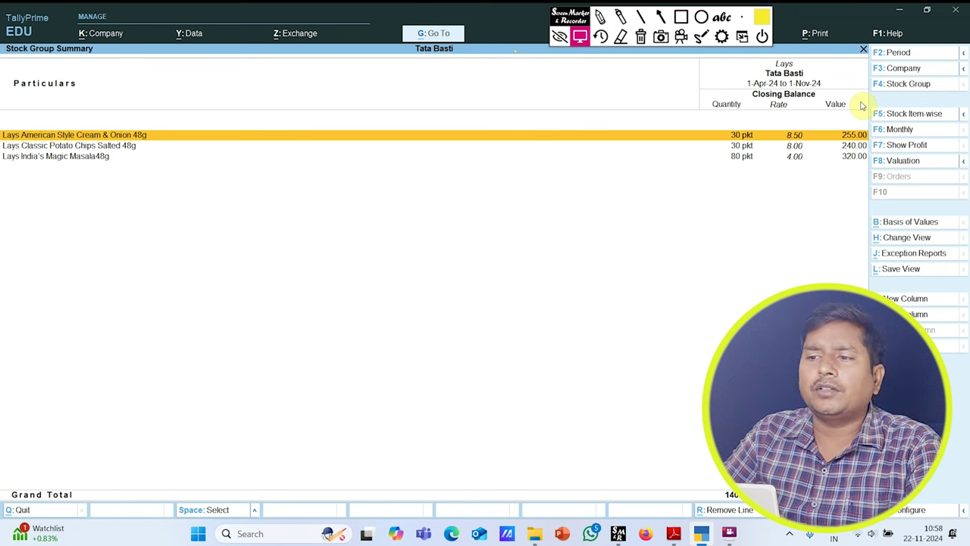